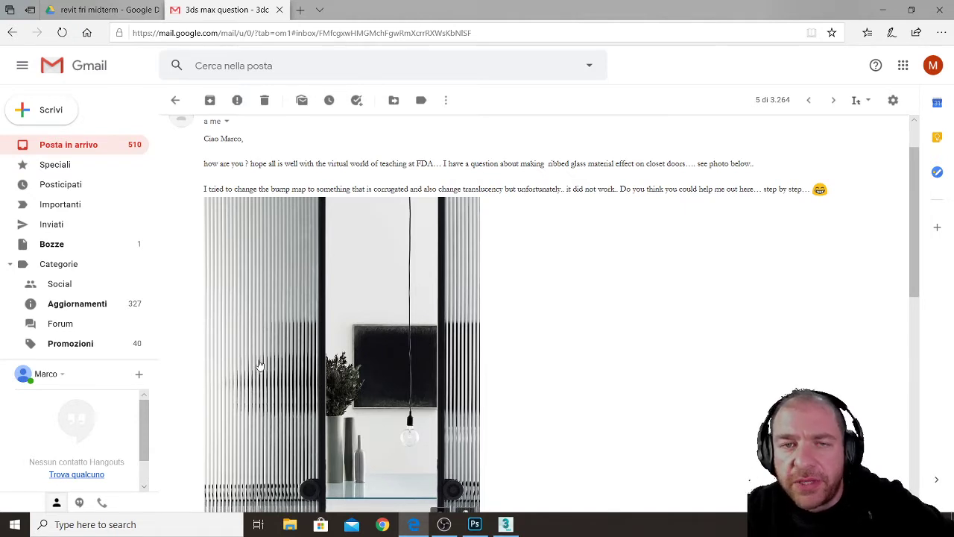
Step: Switch to 3ds Max and create a flat floor box about 176 cm long, 229 cm wide and 9 cm thick
mouse_move(511, 529)
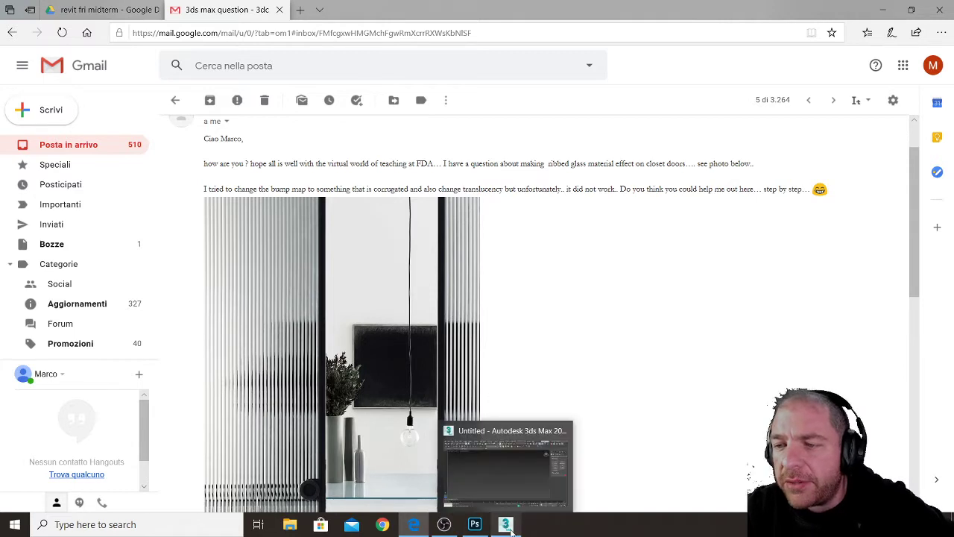
click(507, 526)
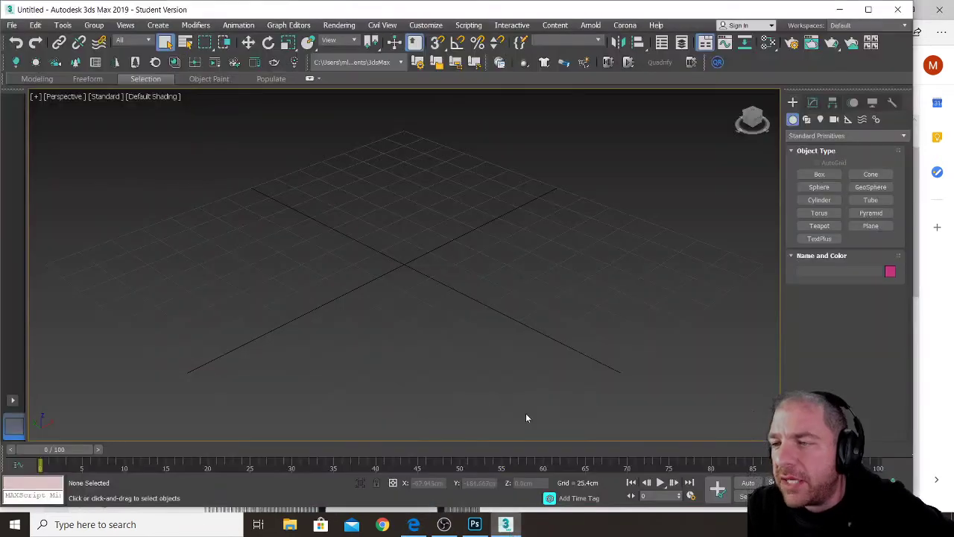
click(819, 174)
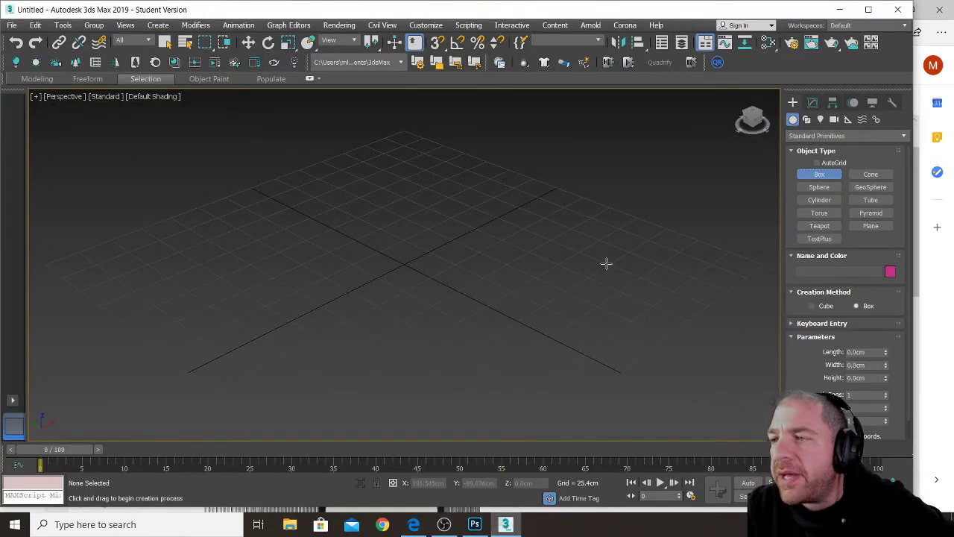
drag(475, 198, 439, 442)
middle_drag(536, 290, 505, 299)
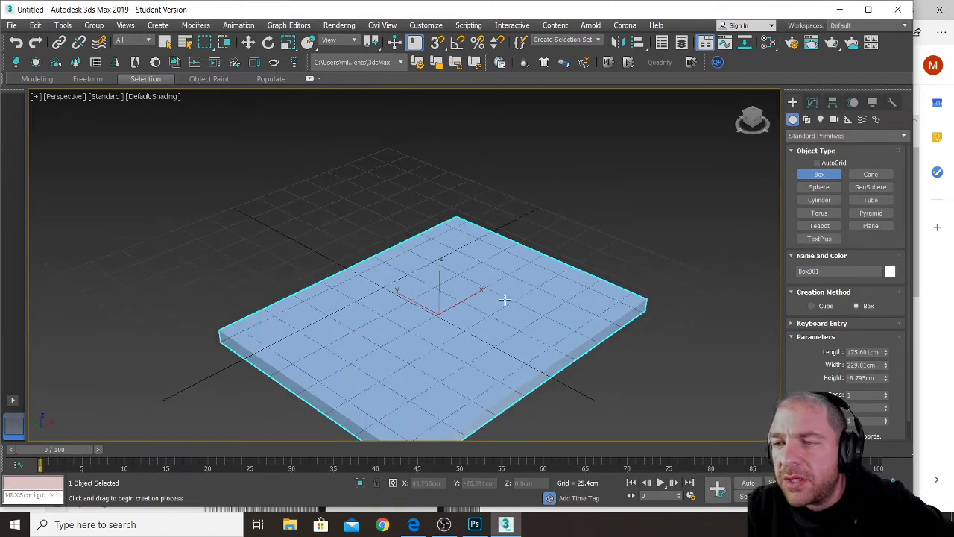
Step: Add a back wall box about 168 × 14 × 182 cm and, in front of it, an upright panel about 54 × 3 × 77 cm
drag(456, 221, 632, 304)
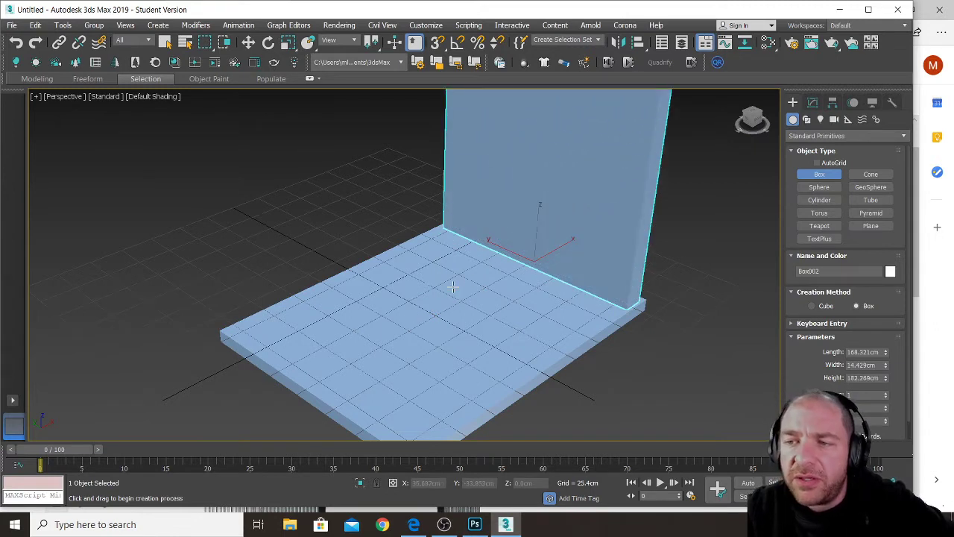
drag(466, 274, 527, 302)
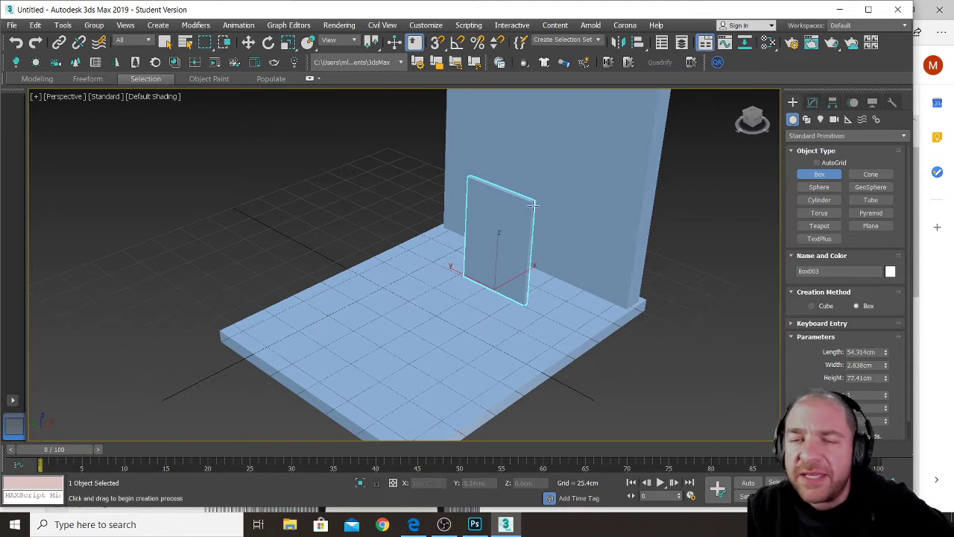
Step: Set the upright panel's length to 50 cm, height to 70 cm and width to 0.5 cm
click(813, 102)
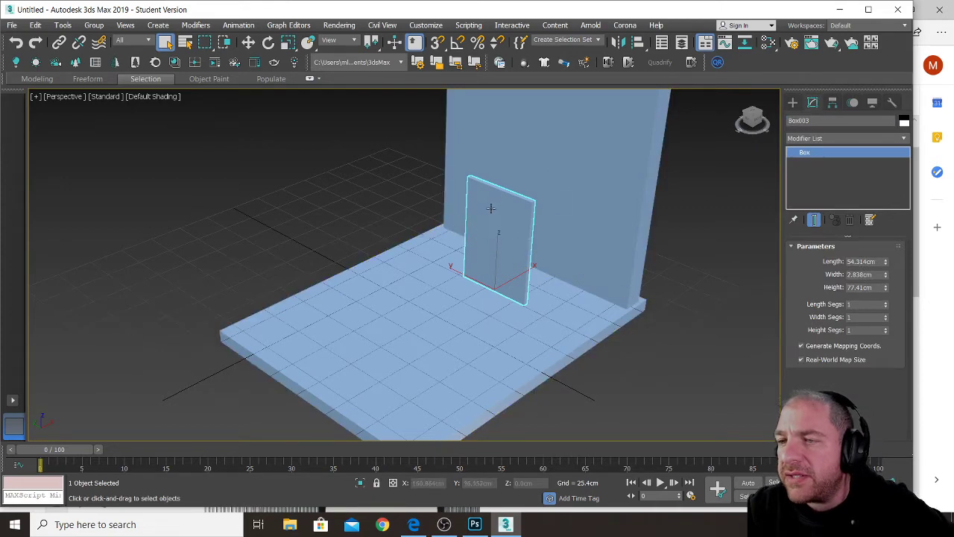
scroll(494, 207, up, 2)
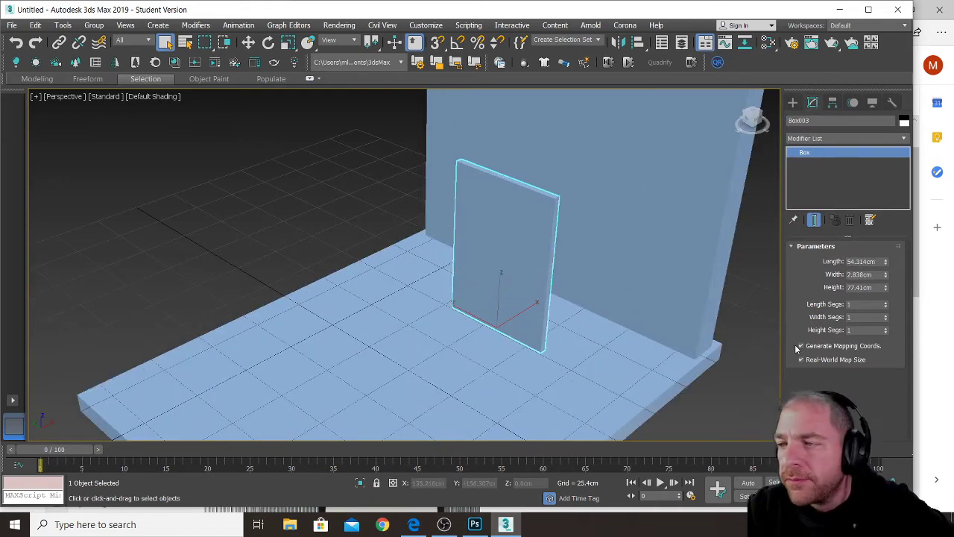
double_click(876, 262)
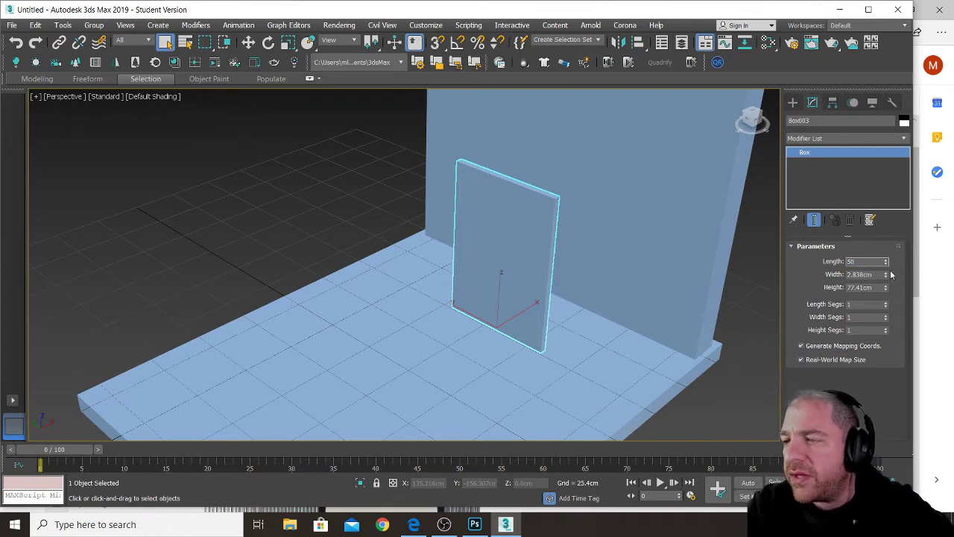
double_click(876, 287)
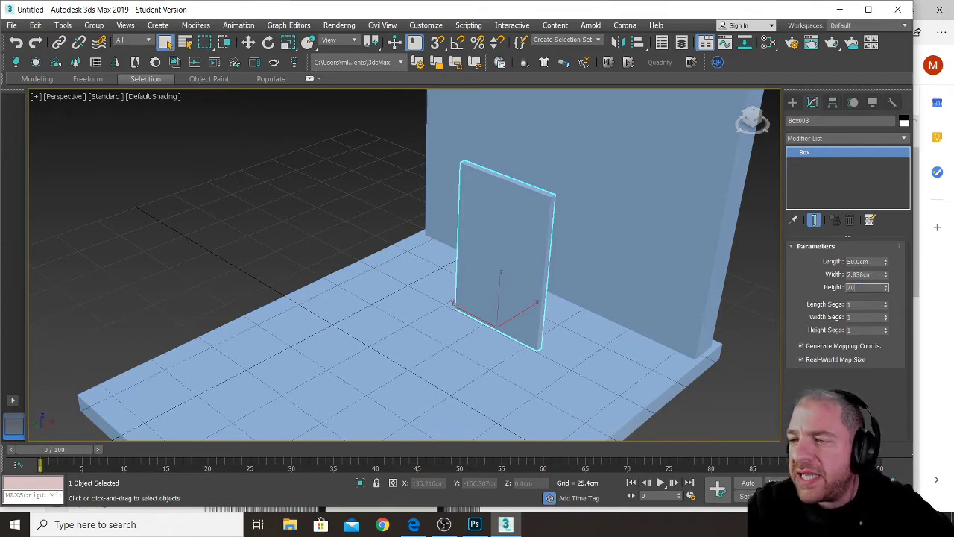
text(70)
double_click(880, 275)
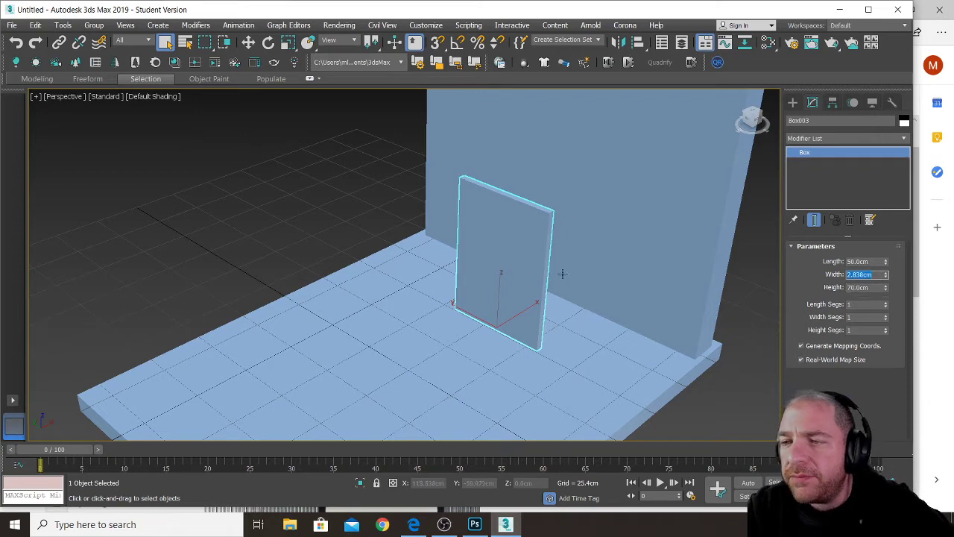
scroll(524, 269, up, 2)
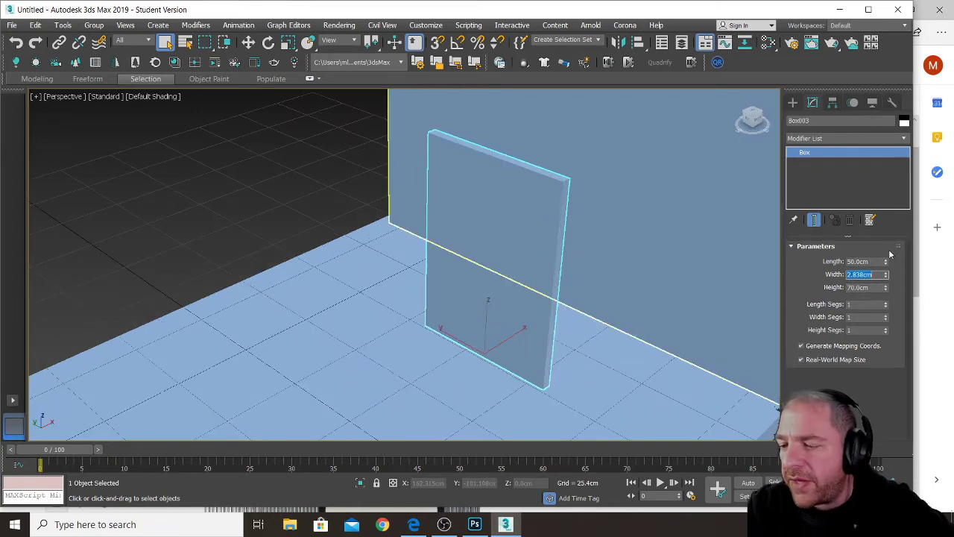
text(0.5)
key(Return)
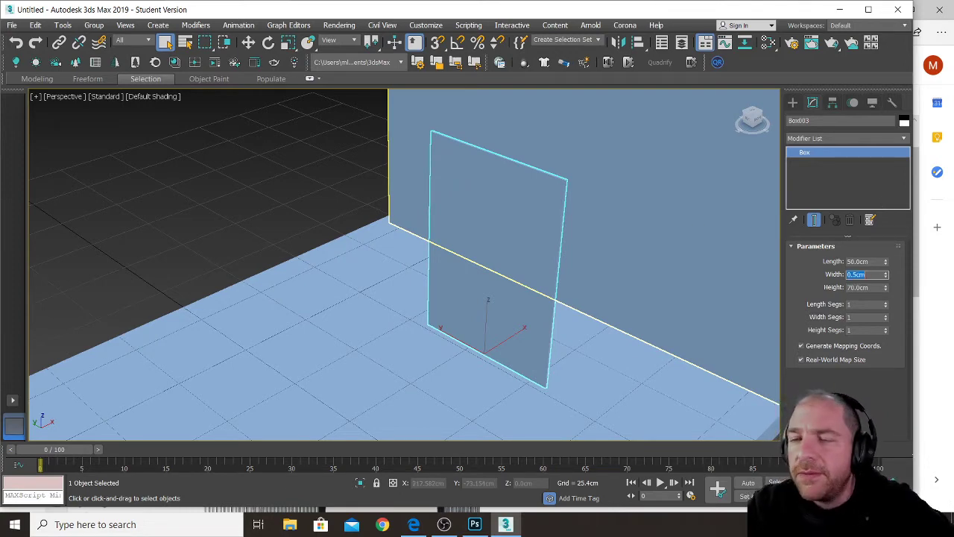
click(354, 195)
click(488, 246)
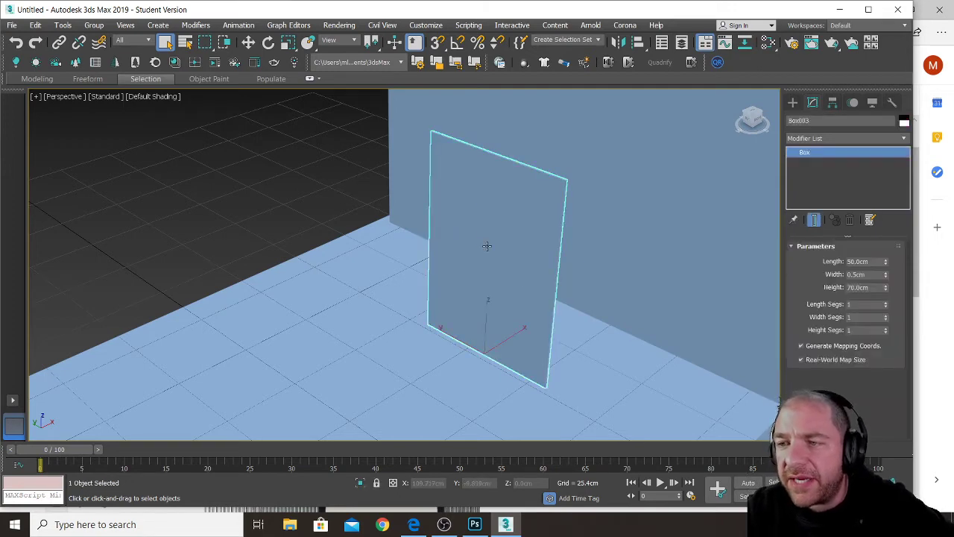
Step: Place a photometric Free Light over the floor in front of the panel and raise it to a height of about 89 cm
click(793, 105)
click(821, 121)
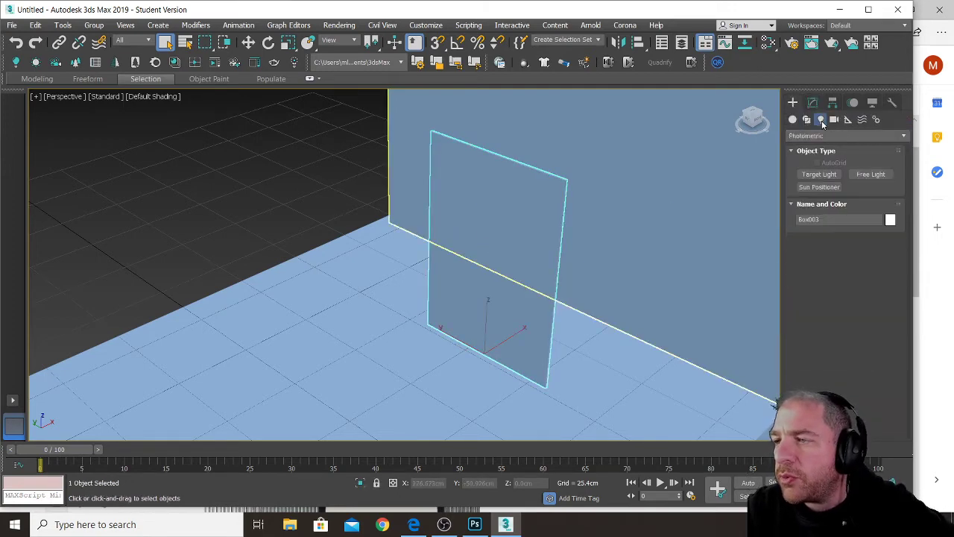
click(869, 173)
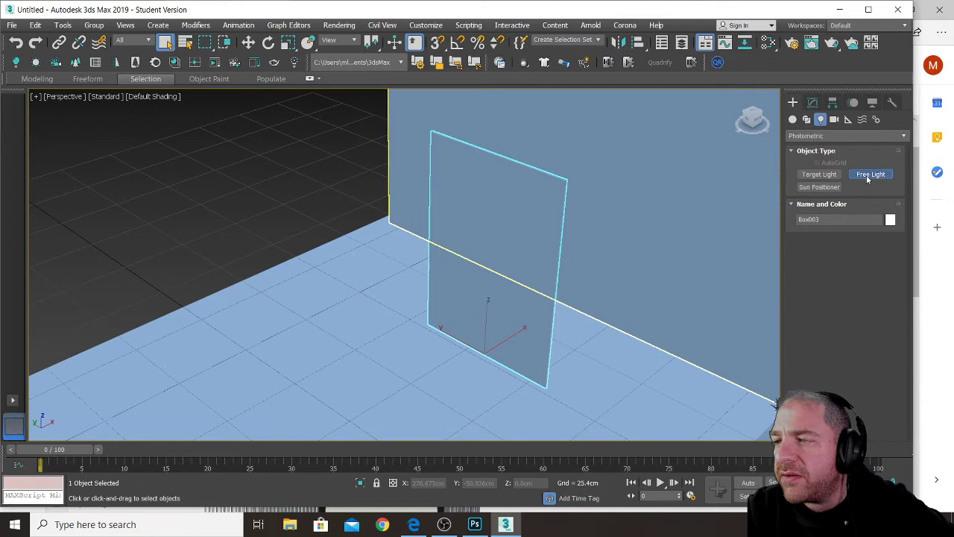
click(241, 373)
right_click(246, 337)
right_click(234, 342)
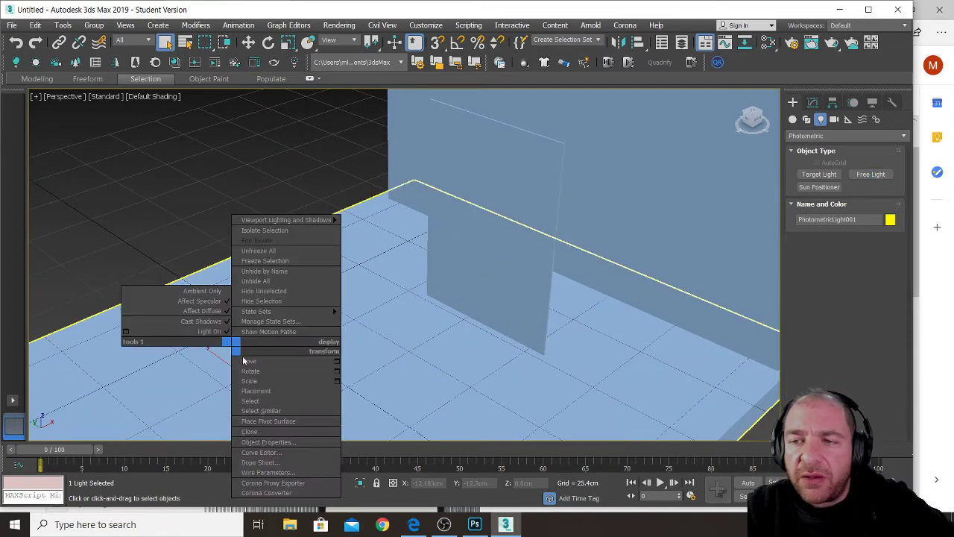
click(246, 363)
drag(240, 348, 215, 63)
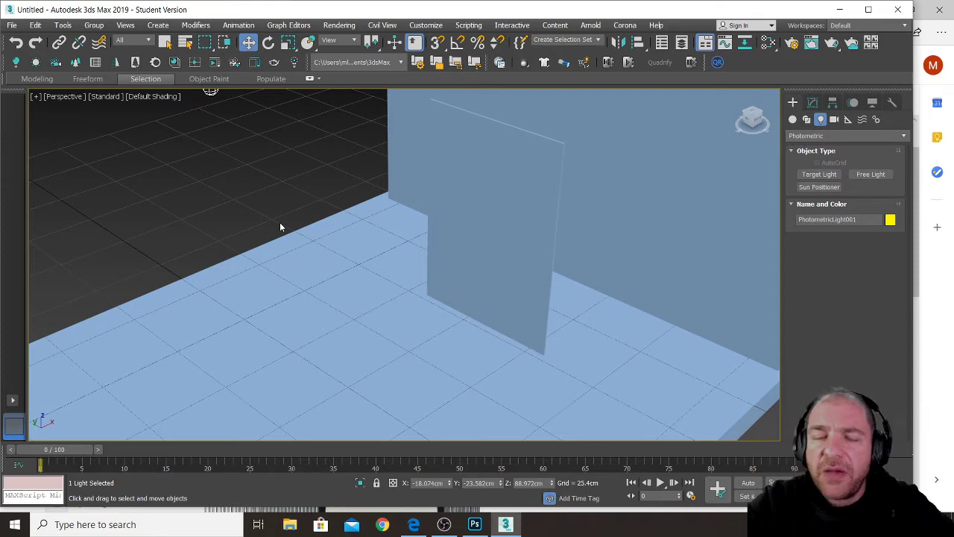
Step: Create a Physical Material in the Slate Material Editor and set its transparency to 1.0
key(m)
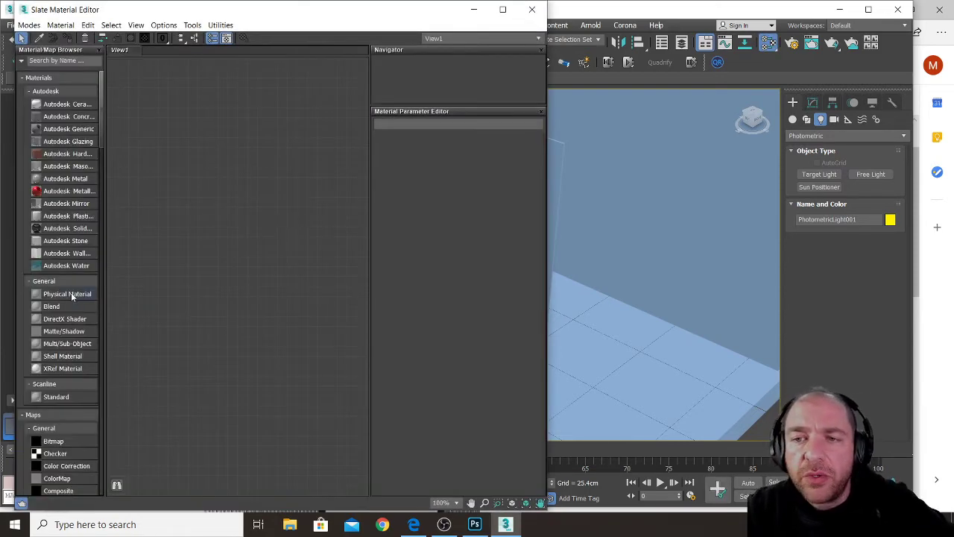
drag(71, 296, 263, 192)
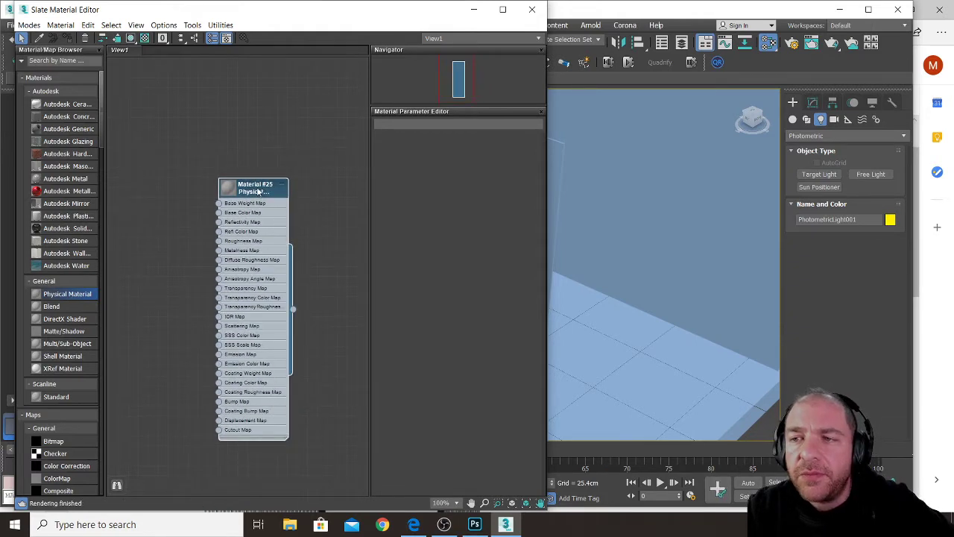
double_click(258, 191)
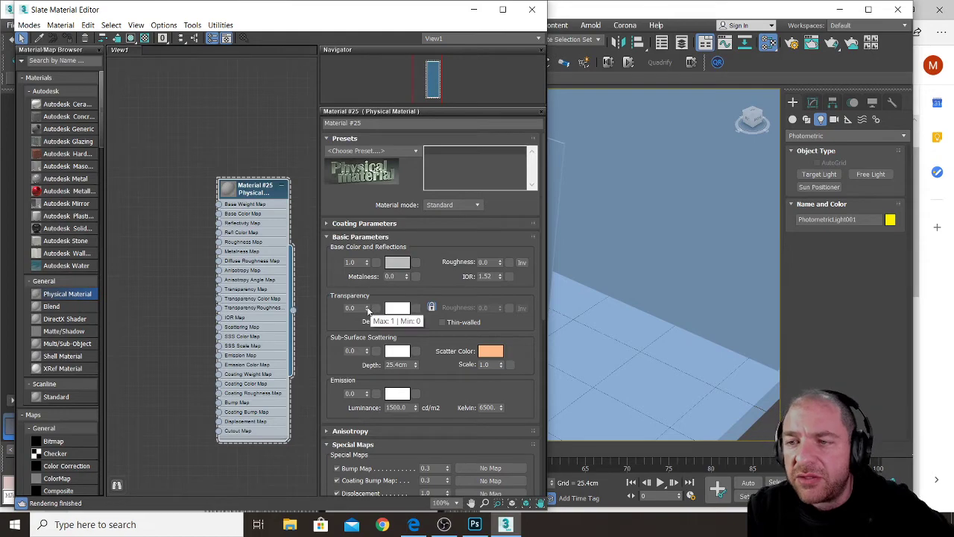
drag(368, 310, 354, 263)
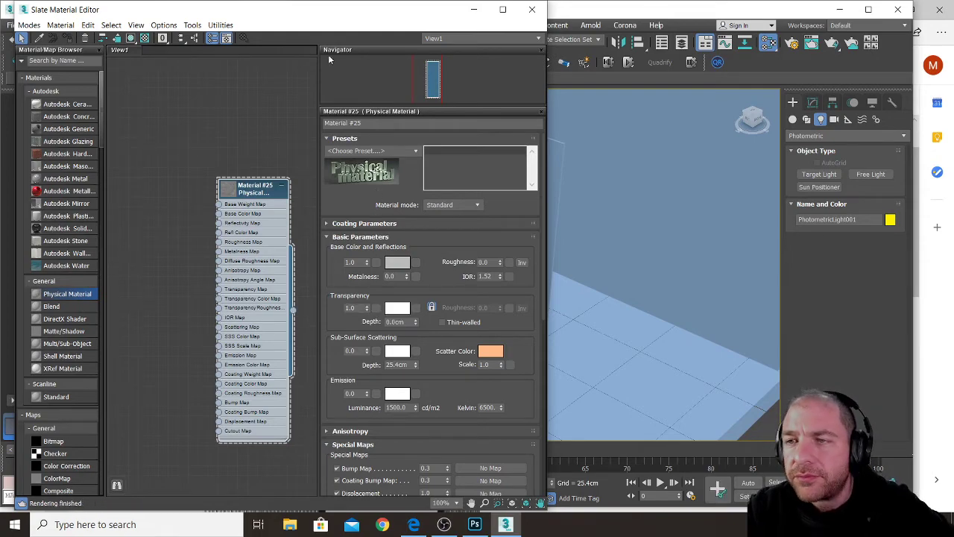
Step: Assign the transparent Physical Material to the thin upright panel
drag(337, 17, 228, 18)
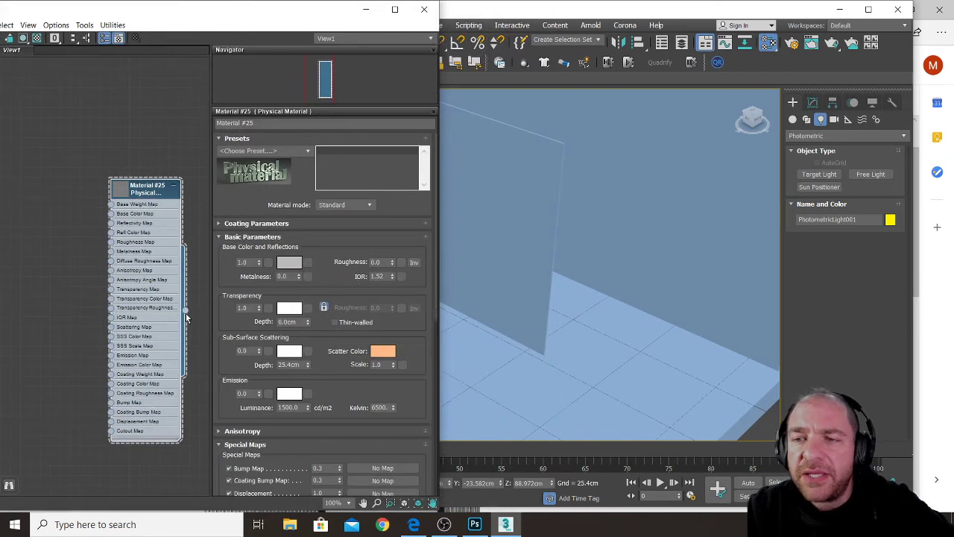
drag(197, 317, 462, 296)
drag(494, 250, 495, 246)
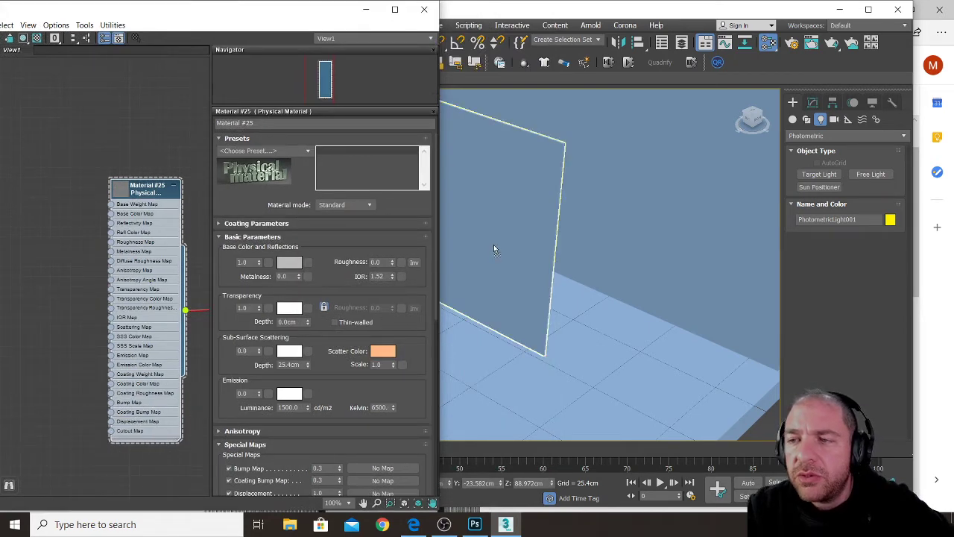
middle_drag(495, 246, 583, 262)
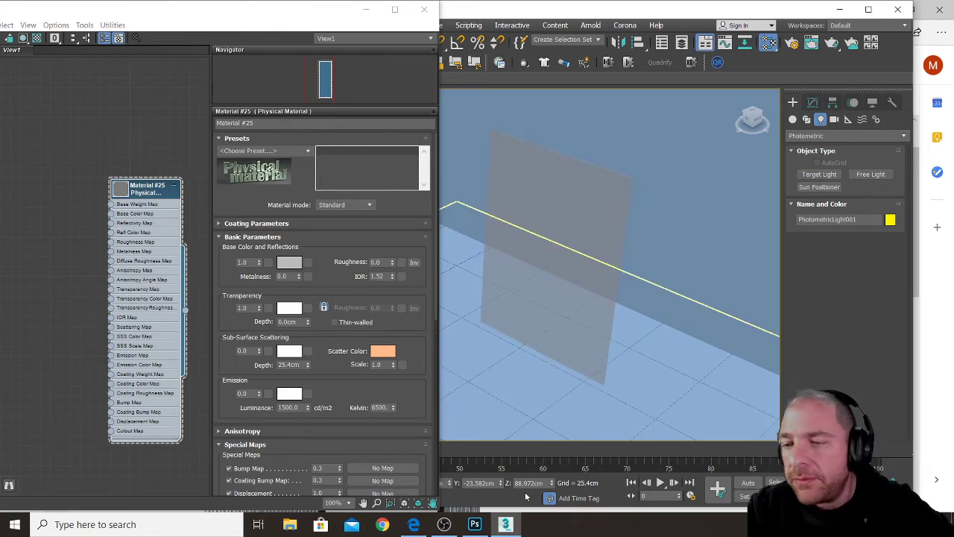
Step: Switch to Photoshop, create a 1024 x 1024 px document at 300 ppi with a white background, and collapse the Brushes panel
click(474, 524)
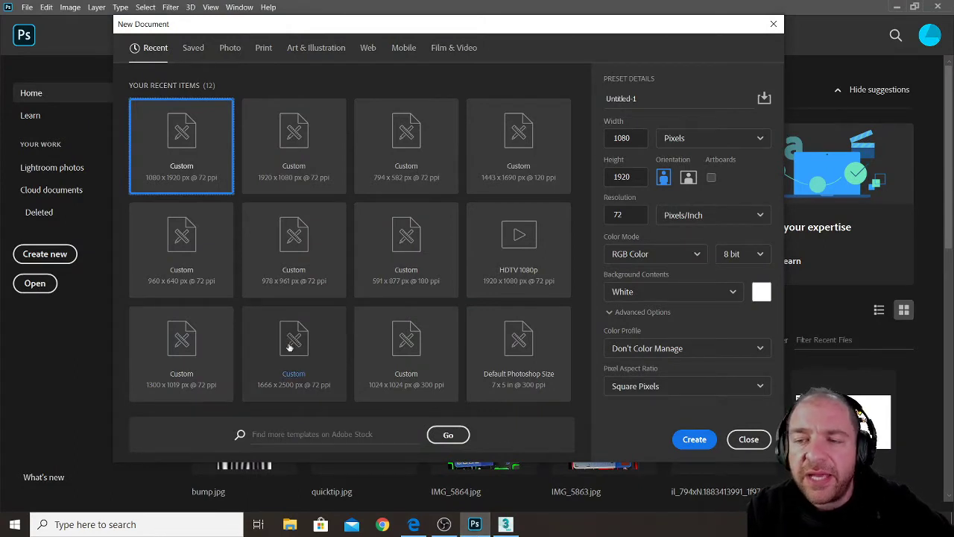
click(399, 345)
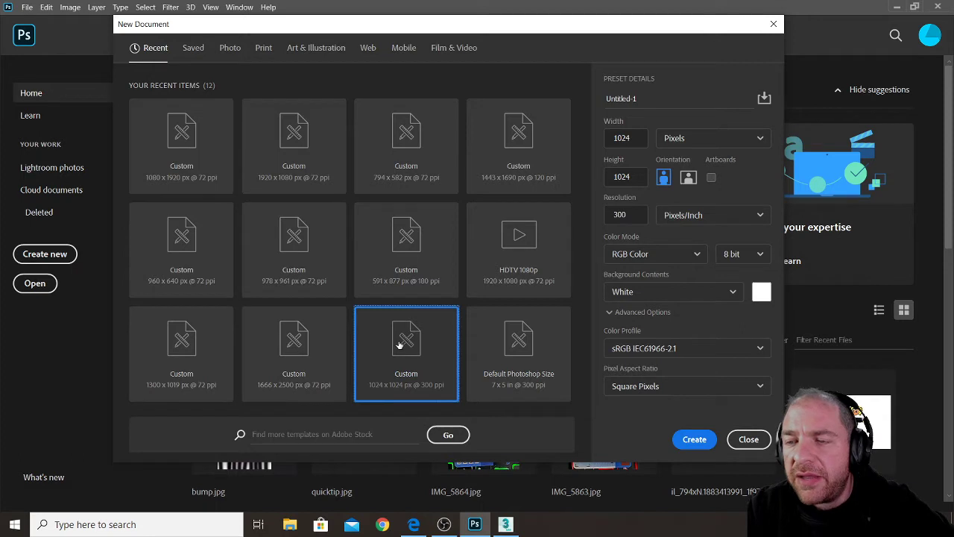
click(703, 441)
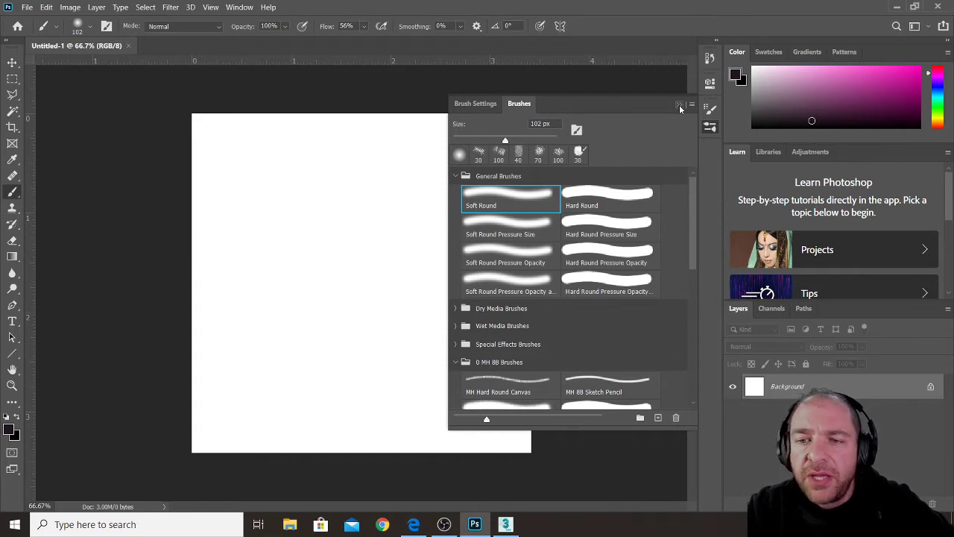
click(679, 104)
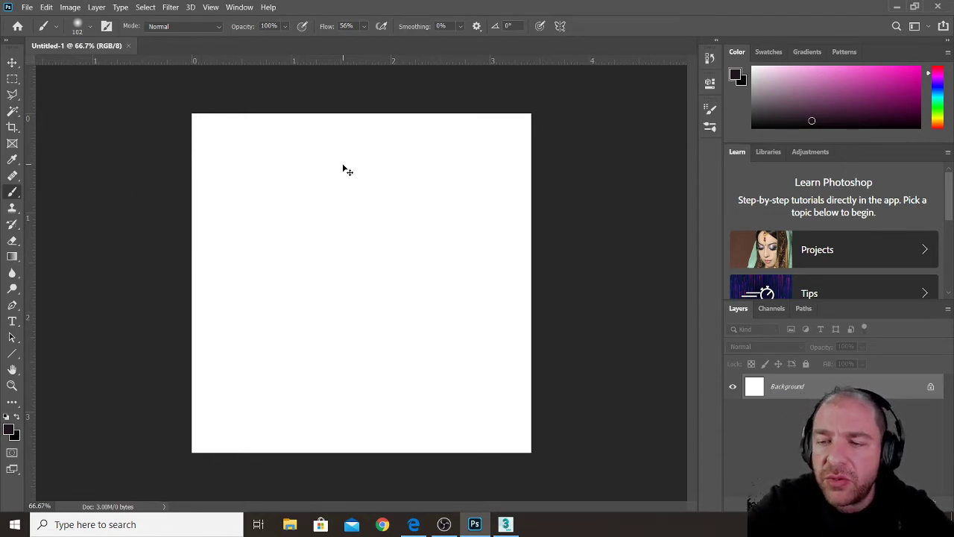
Step: Select the whole canvas and fill it with black at 100% opacity
key(ctrl+a)
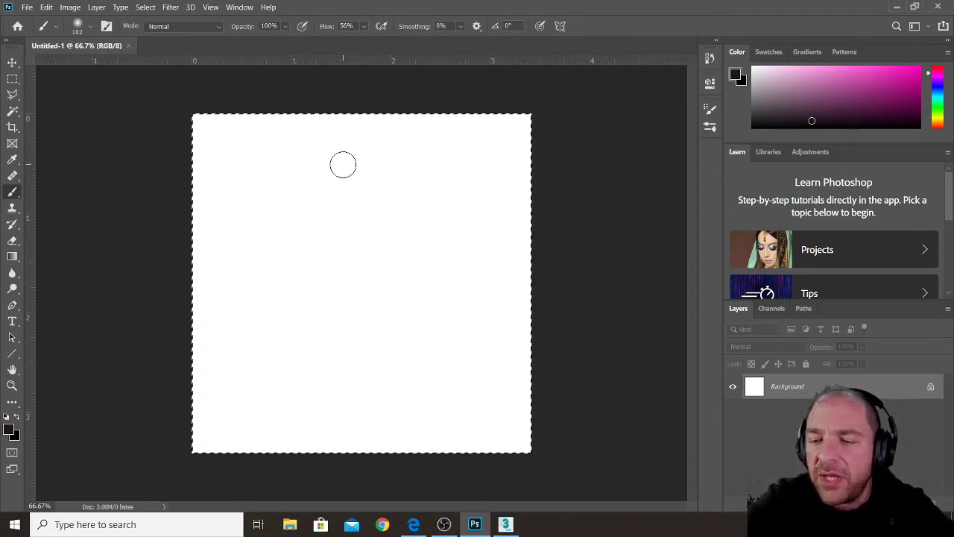
key(shift+BackSpace)
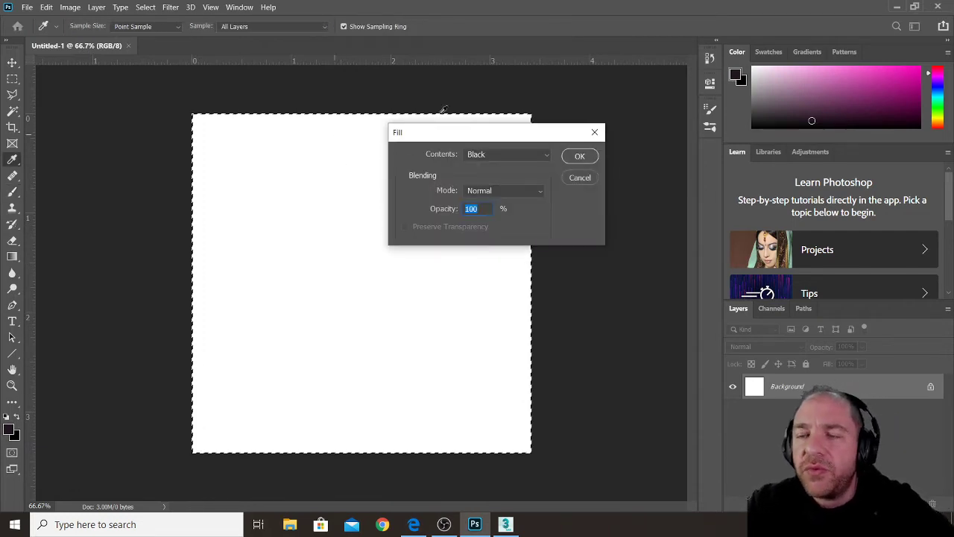
click(579, 155)
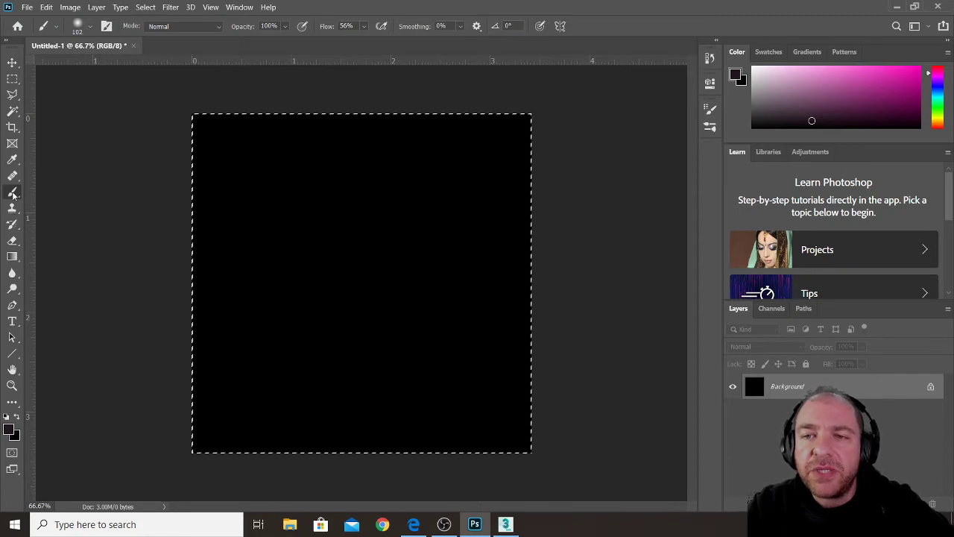
Step: Set the foreground colour for the brush to white, ffffff
click(9, 425)
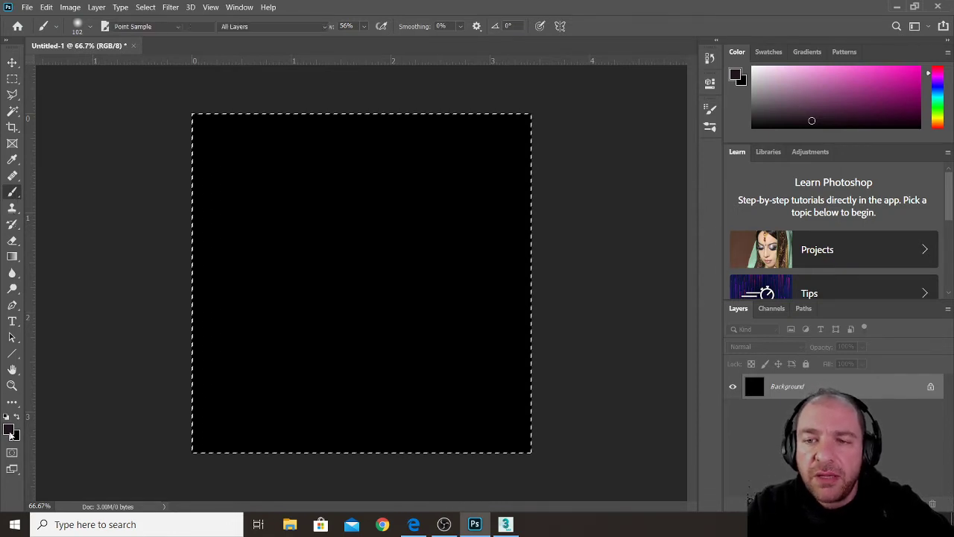
text(ffffff)
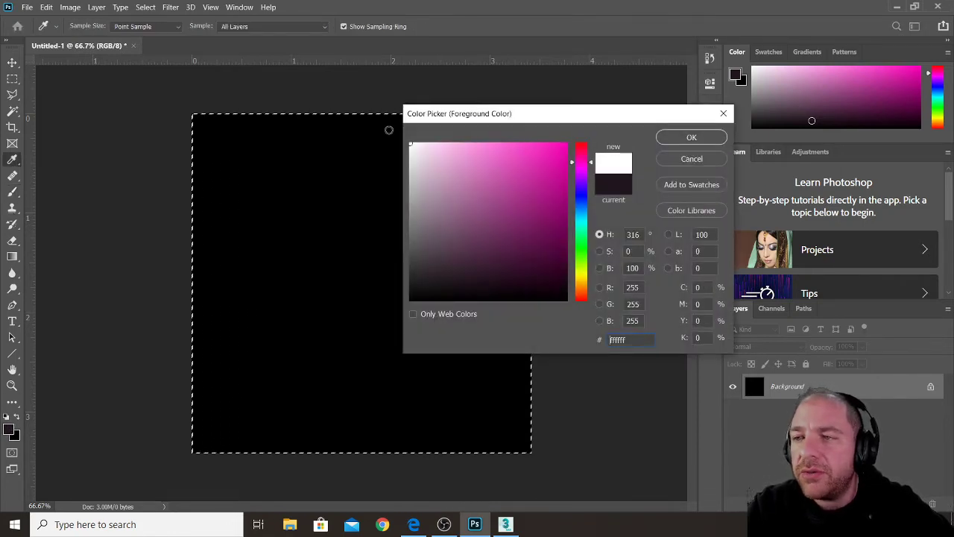
click(683, 138)
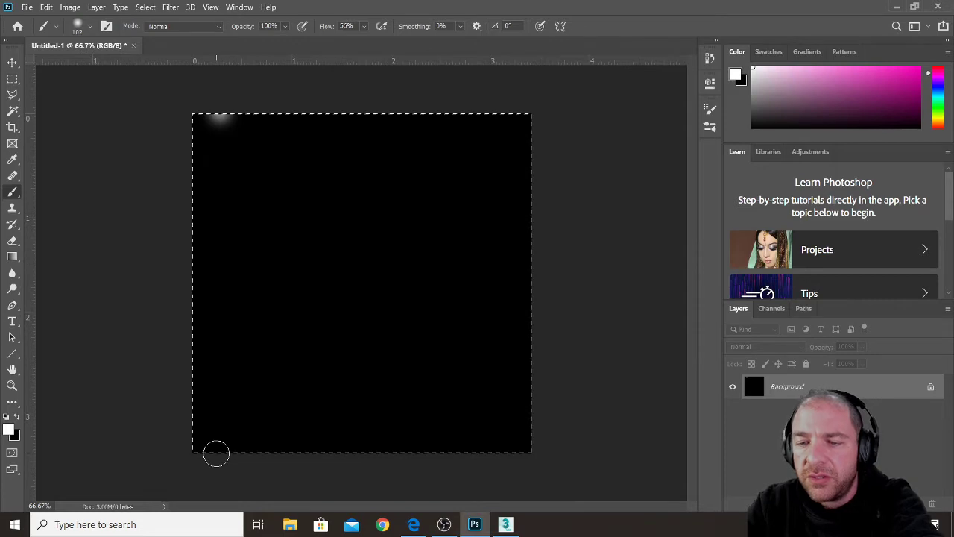
Step: Paint eight soft-edged white vertical stripes side by side across the full height of the black canvas, and deselect the canvas
shift+click(216, 453)
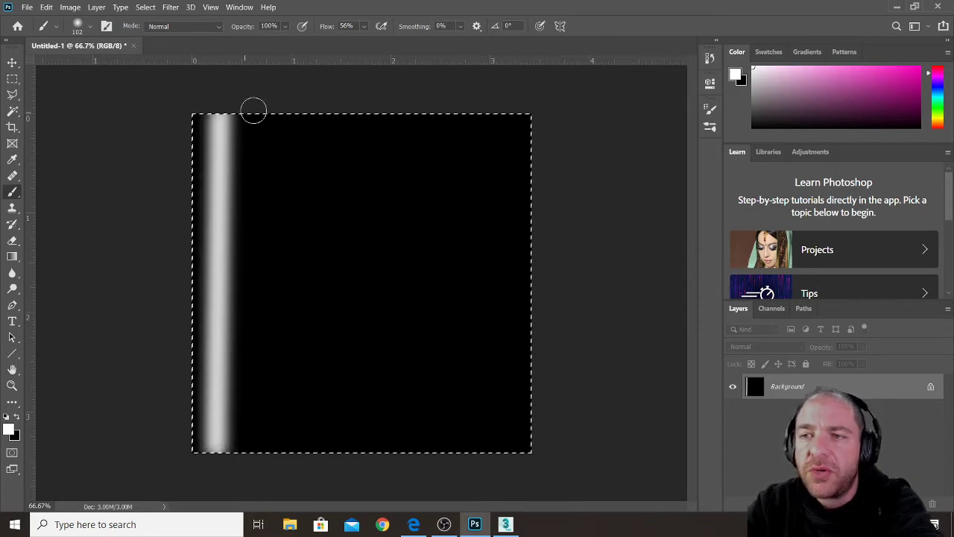
shift+click(257, 453)
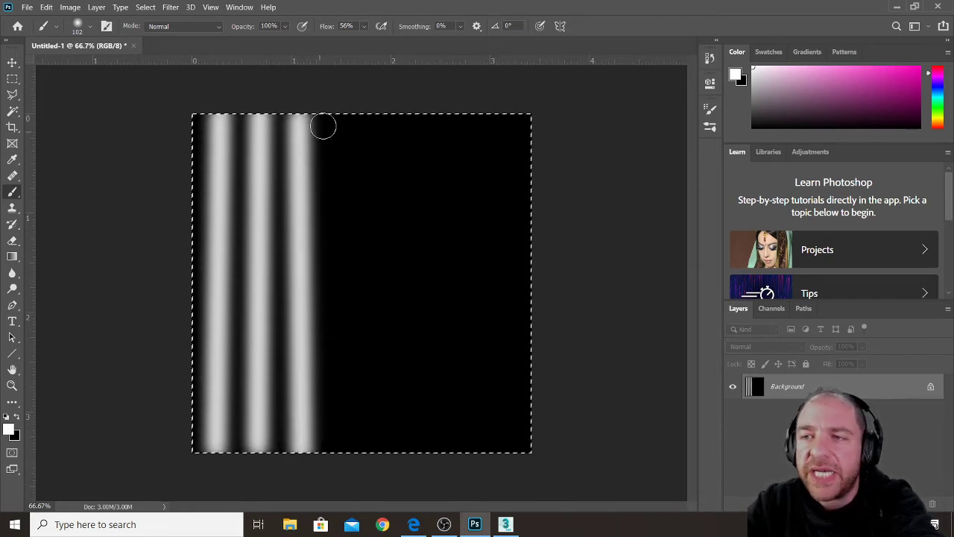
shift+click(341, 451)
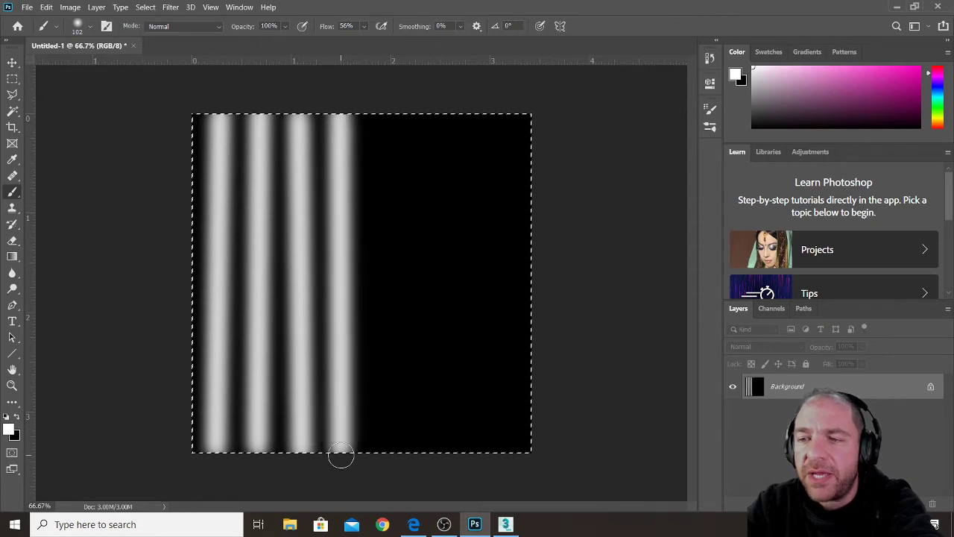
click(377, 113)
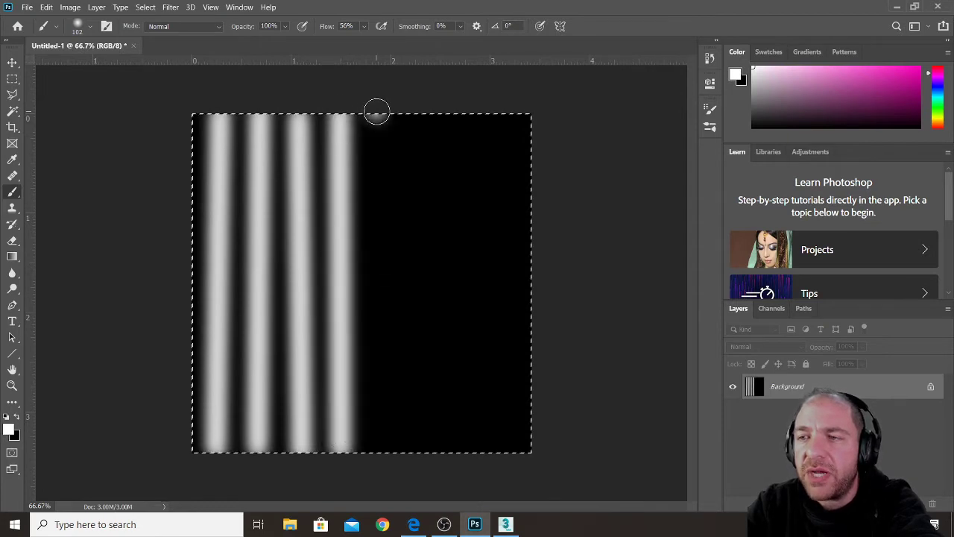
shift+click(385, 451)
click(412, 114)
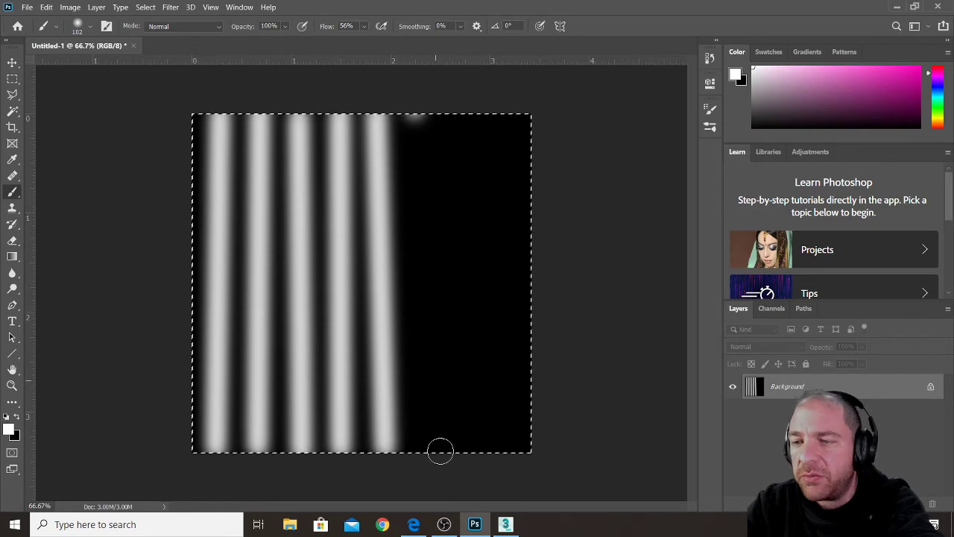
shift+click(414, 451)
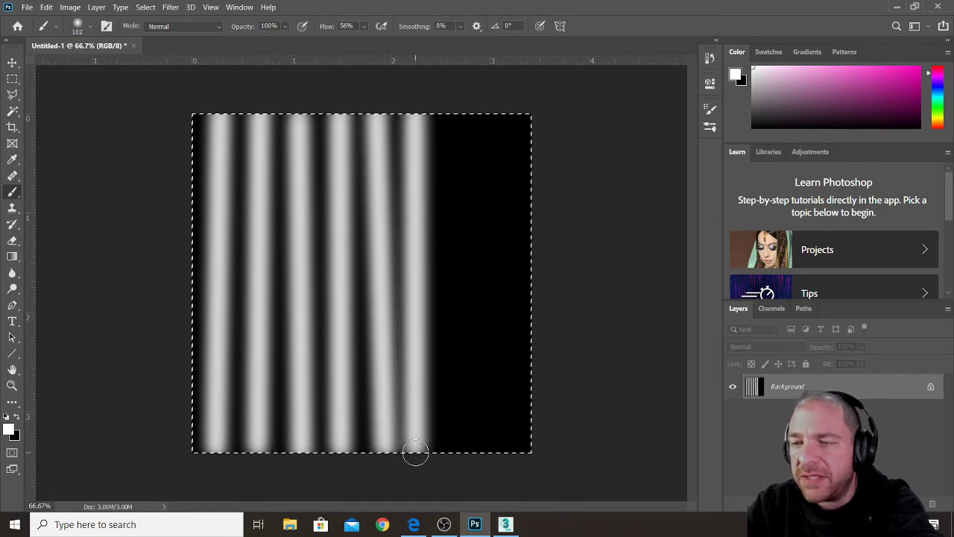
click(449, 114)
shift+click(450, 451)
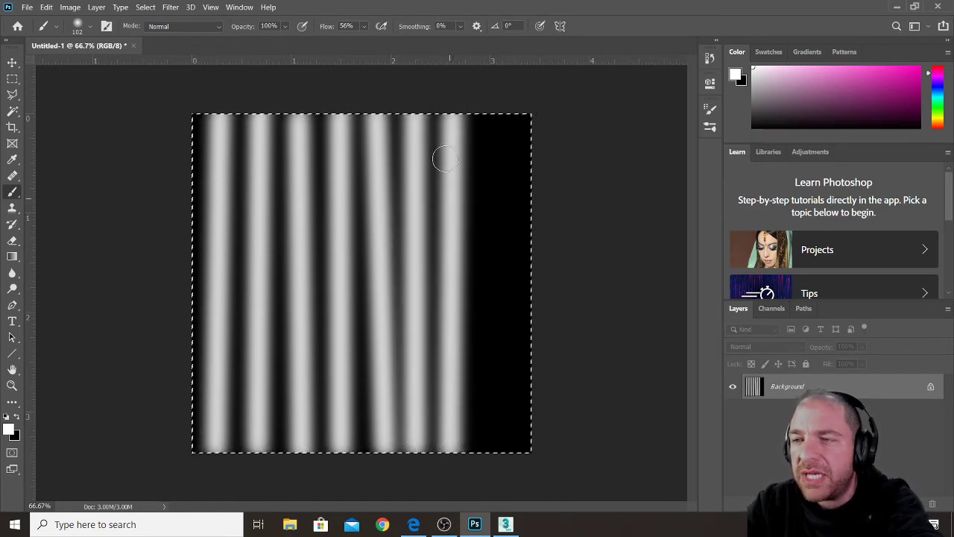
click(492, 115)
shift+click(491, 450)
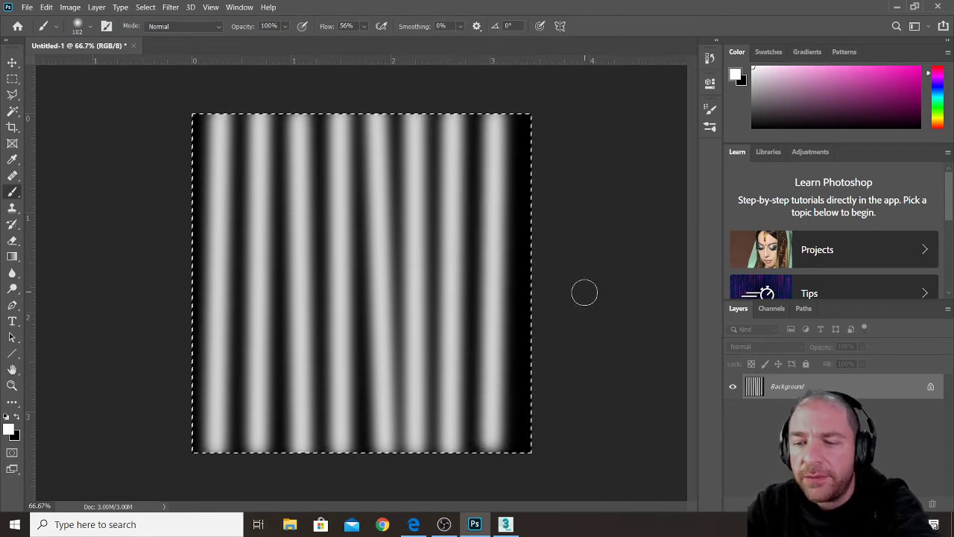
key(ctrl+d)
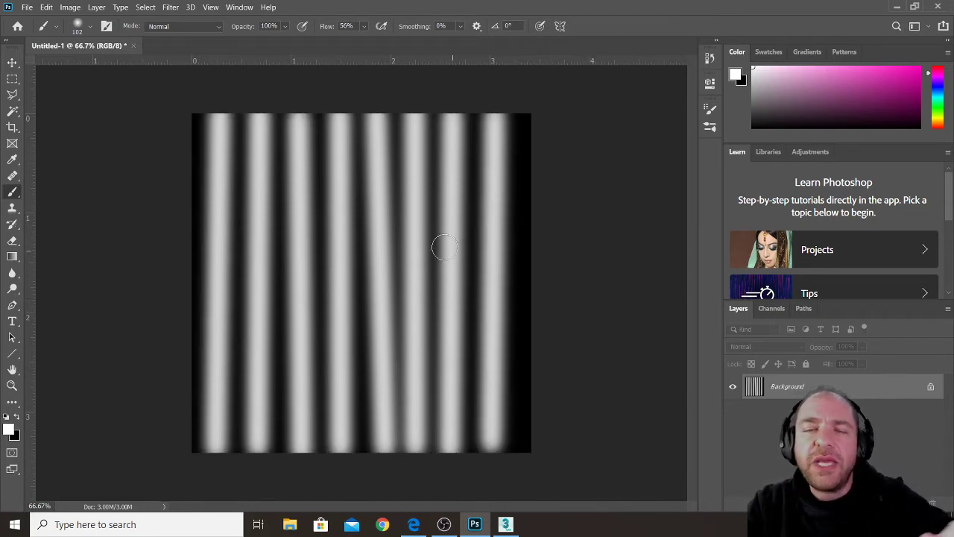
Step: Save the striped image on the computer as bump.jpg in Downloads, replacing the existing file, as a progressive JPEG with quality 8
click(27, 7)
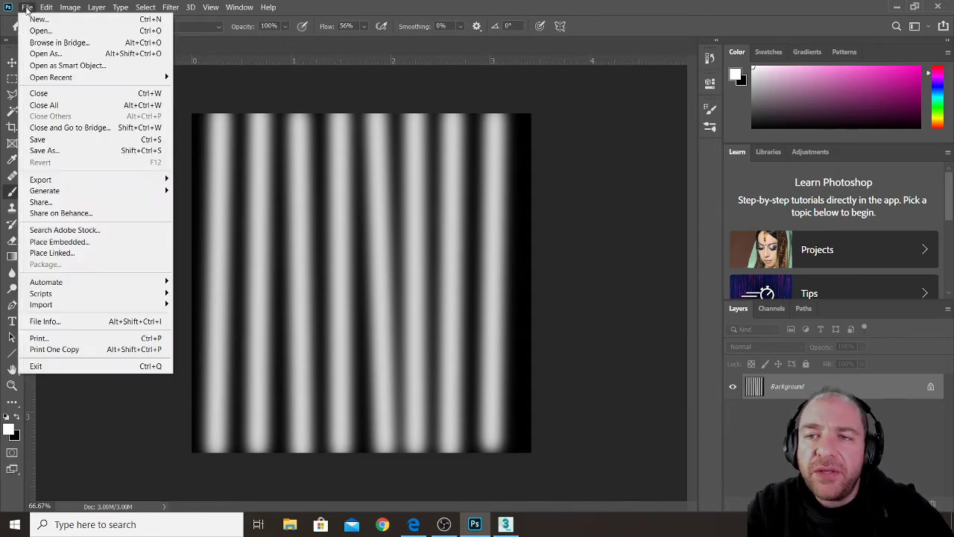
click(70, 139)
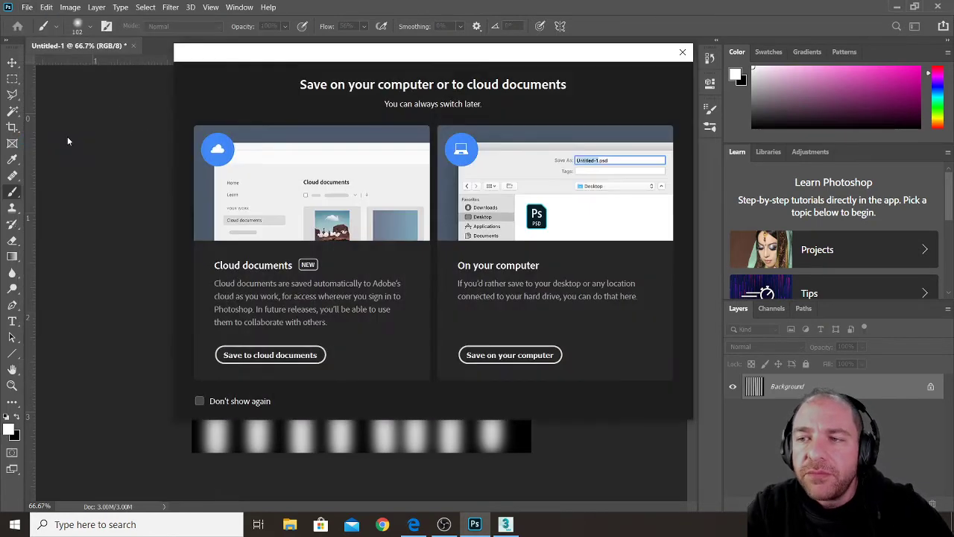
click(536, 355)
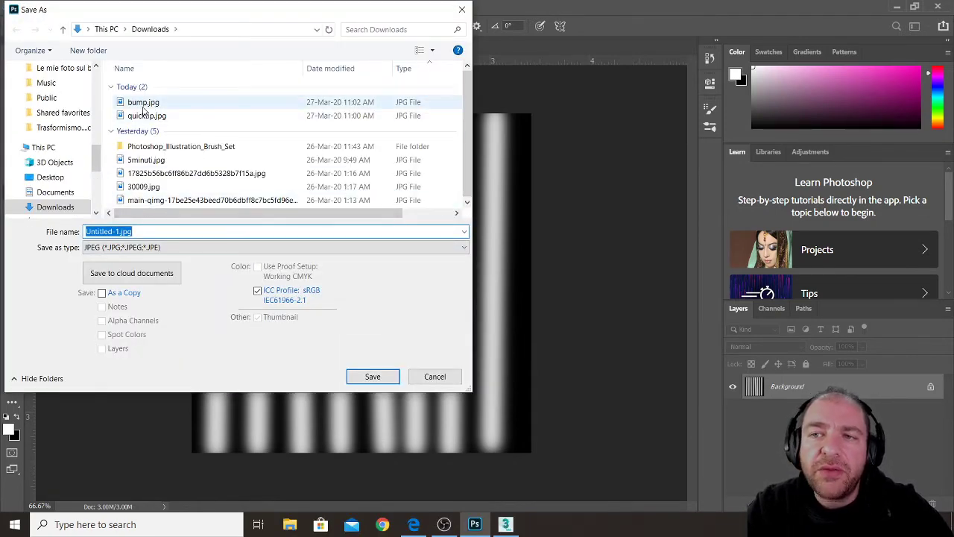
click(143, 102)
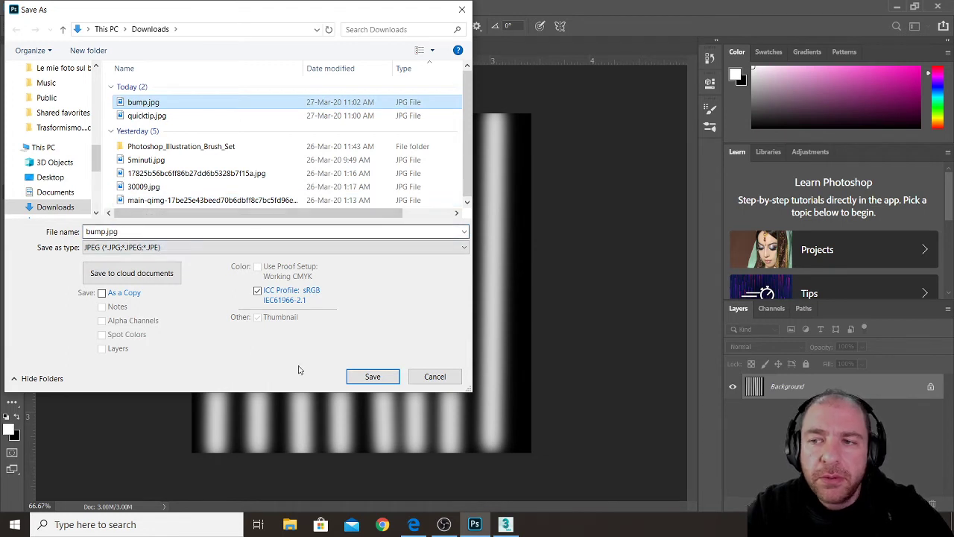
click(390, 377)
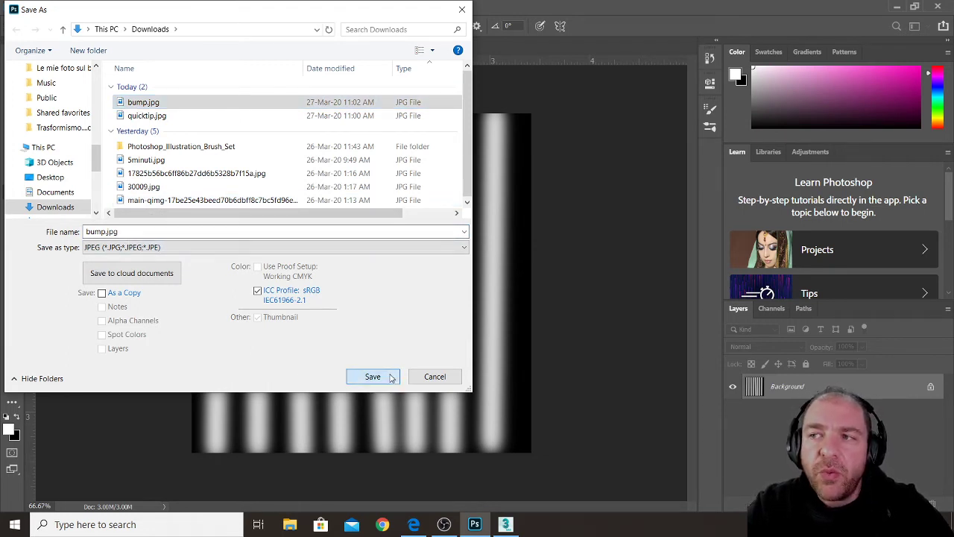
click(389, 377)
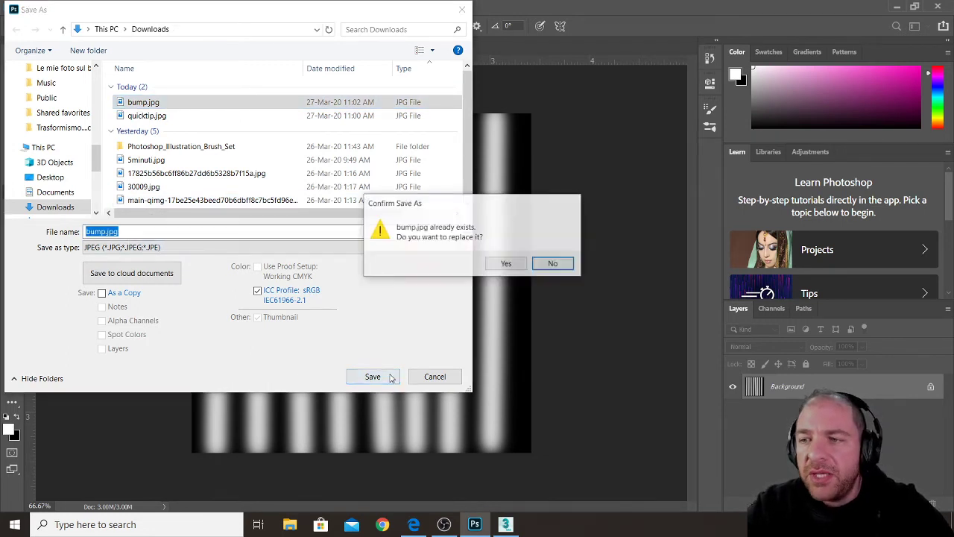
click(521, 265)
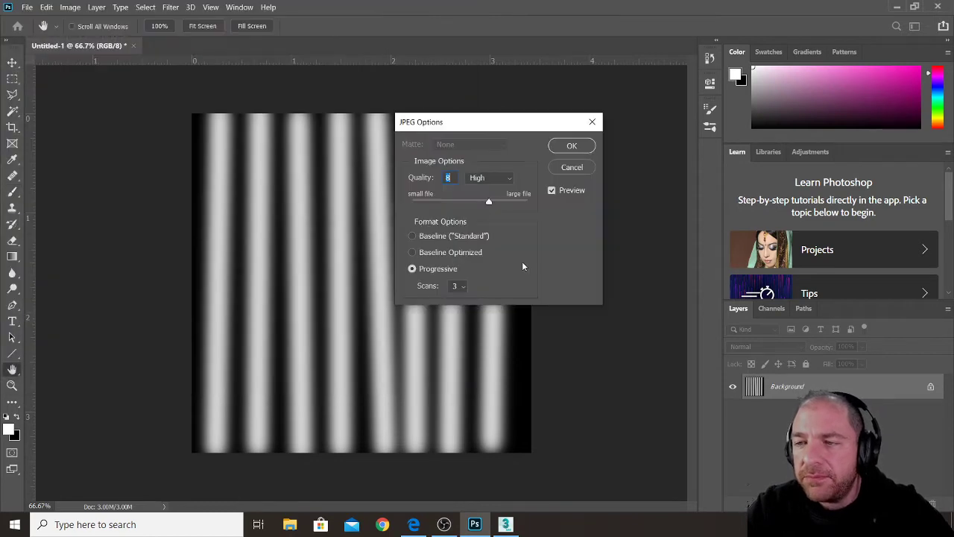
click(567, 147)
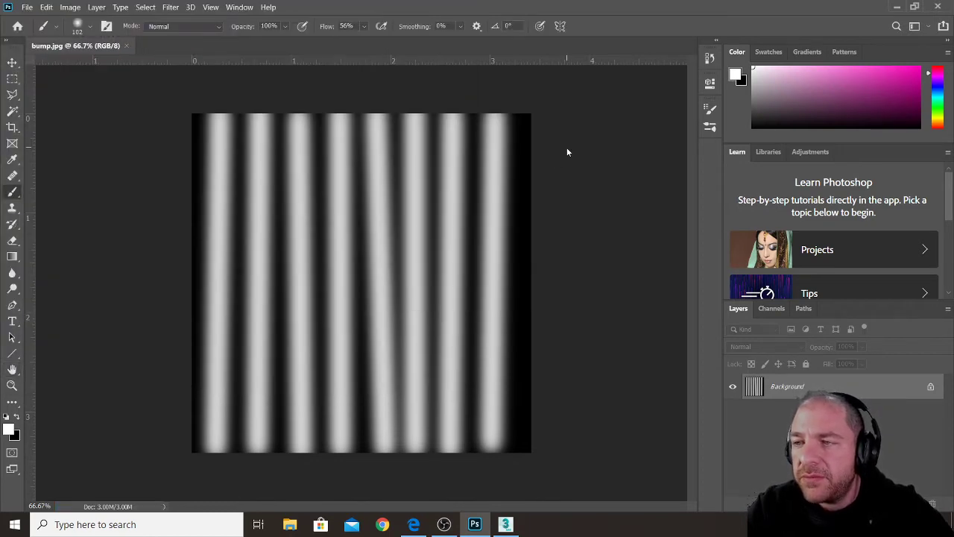
Step: Bring bump.jpg from the Downloads folder into the Slate Material Editor of 3ds Max as a Bitmap node beside the Physical Material
click(291, 529)
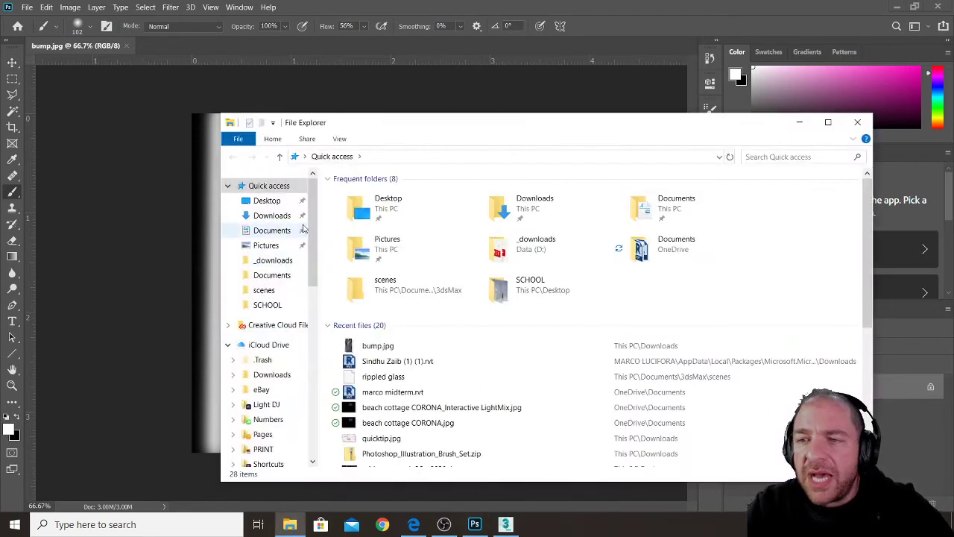
click(272, 215)
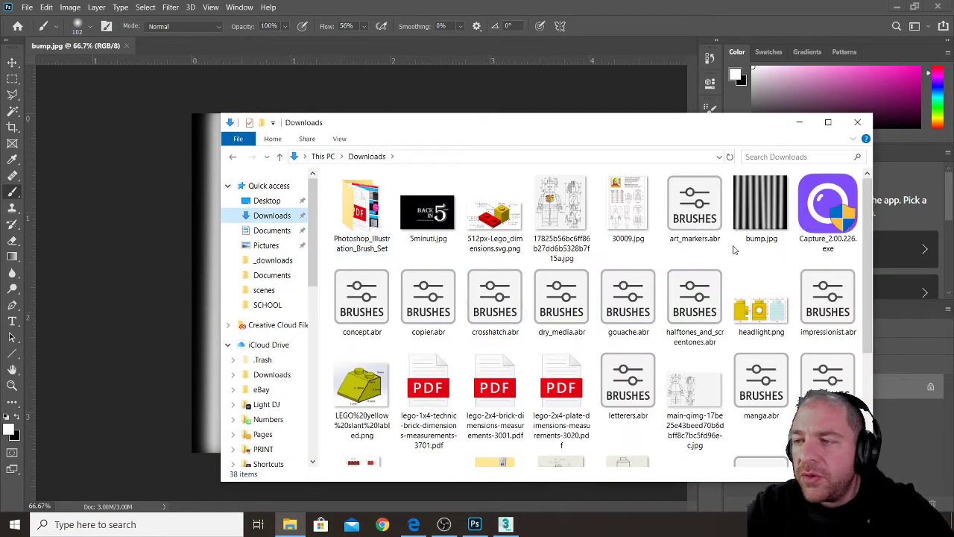
click(754, 214)
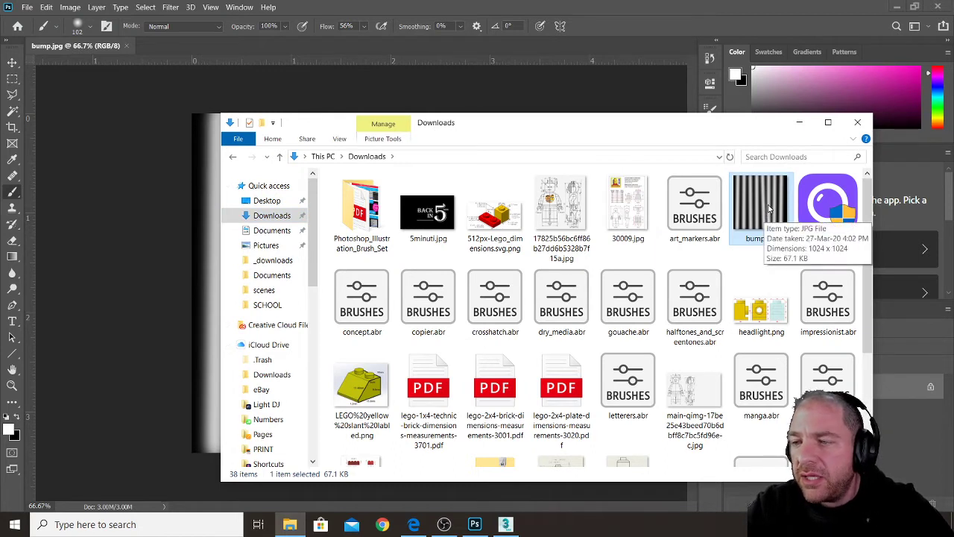
drag(770, 208, 70, 326)
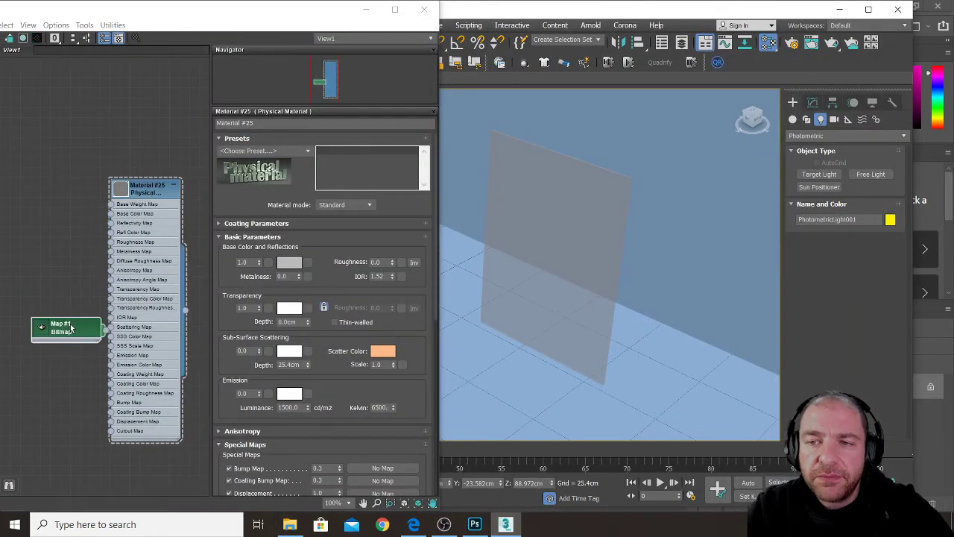
Step: Connect the striped Bitmap node to the Bump Map input of the Physical Material and place the node beside it
drag(219, 23, 370, 22)
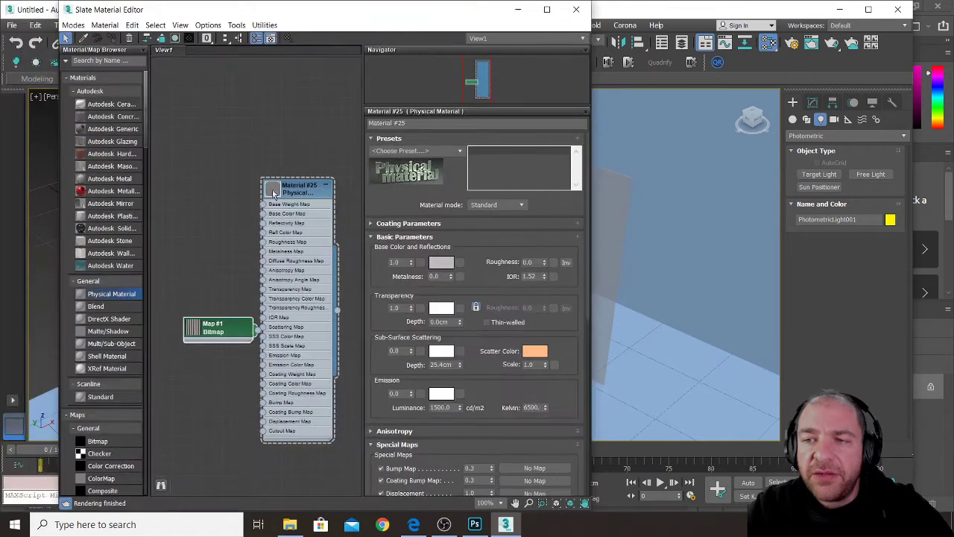
drag(229, 340, 263, 405)
drag(222, 328, 220, 352)
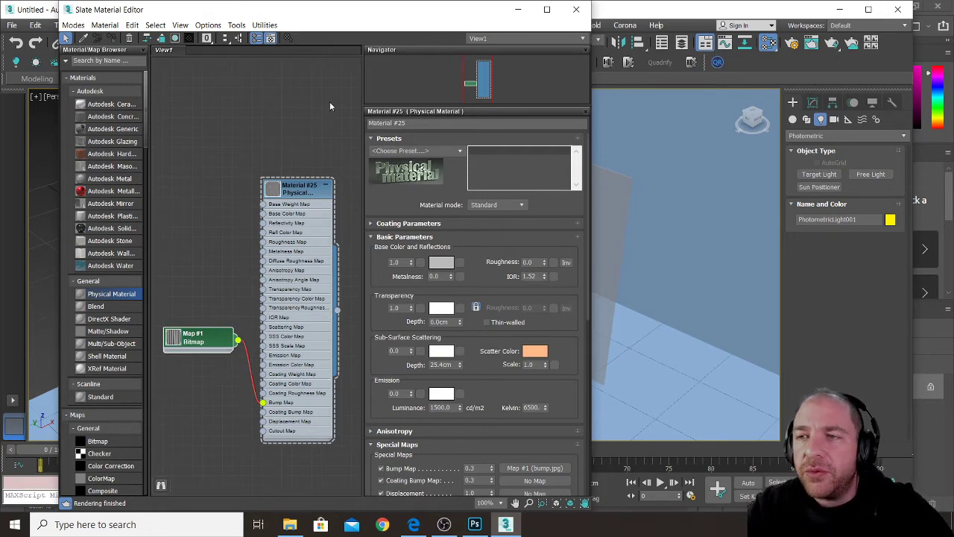
Step: Set the real-world size of the striped bitmap to 50 cm wide and 70 cm high
double_click(204, 342)
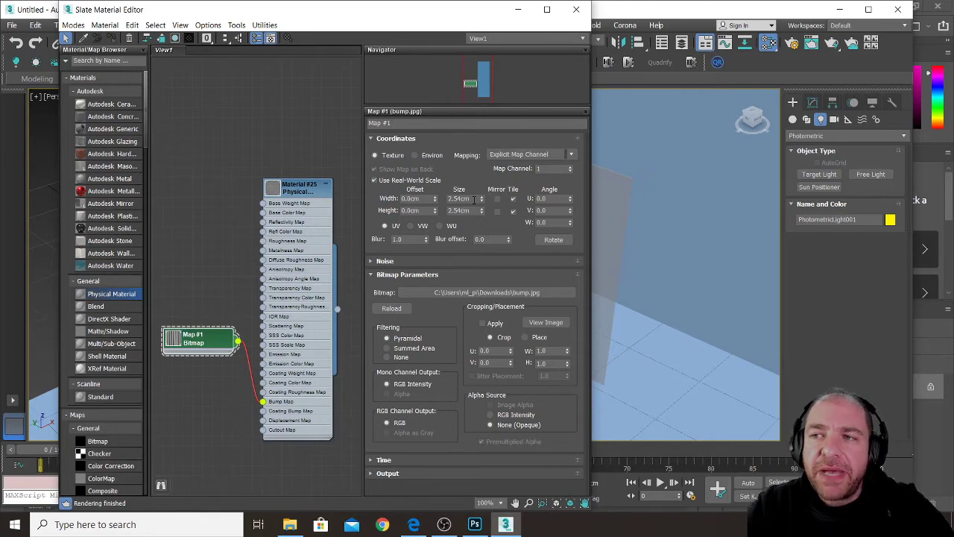
drag(485, 15, 382, 16)
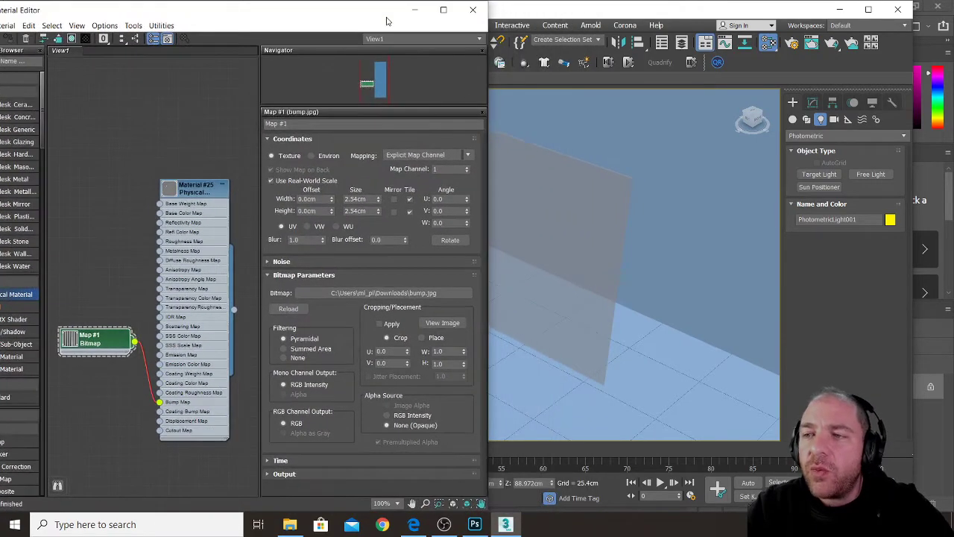
middle_drag(534, 194, 585, 194)
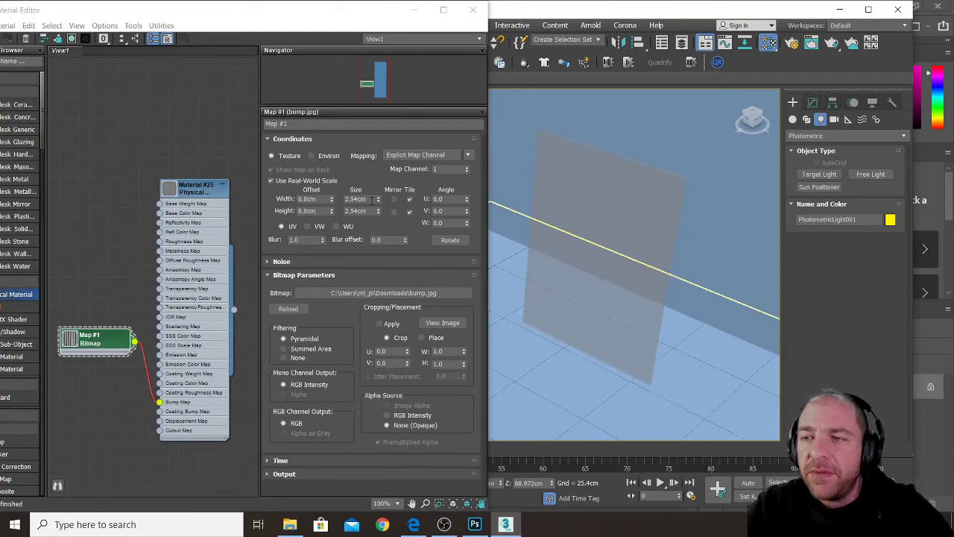
drag(374, 199, 341, 199)
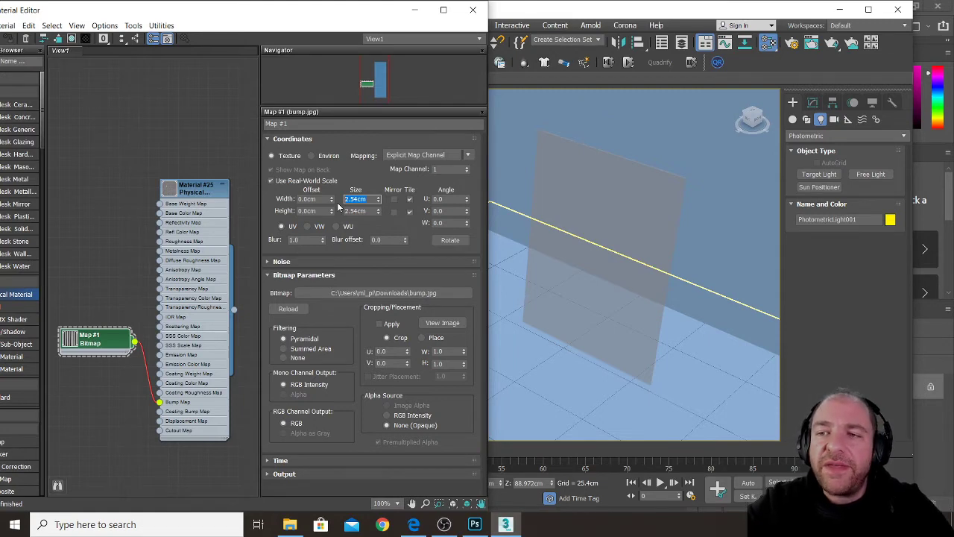
text(50)
key(Tab)
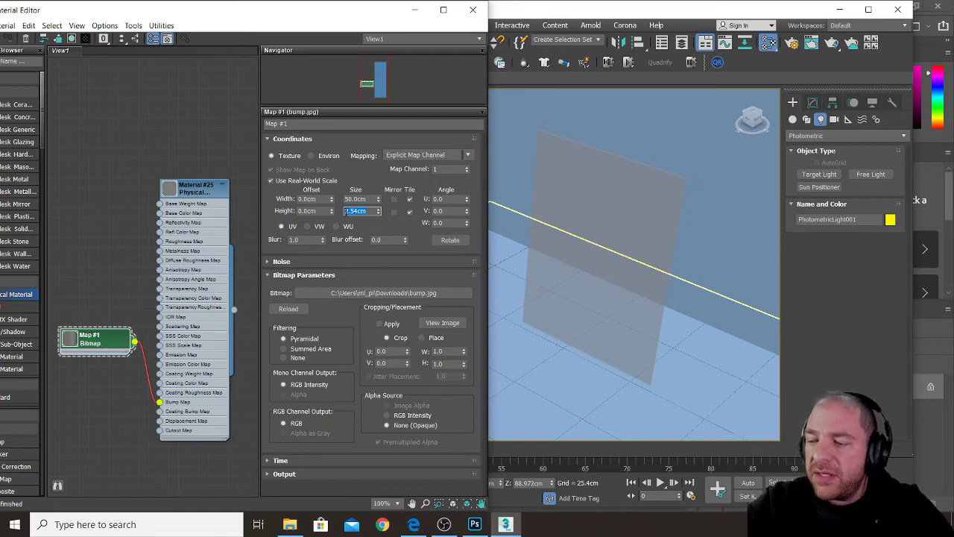
text(70)
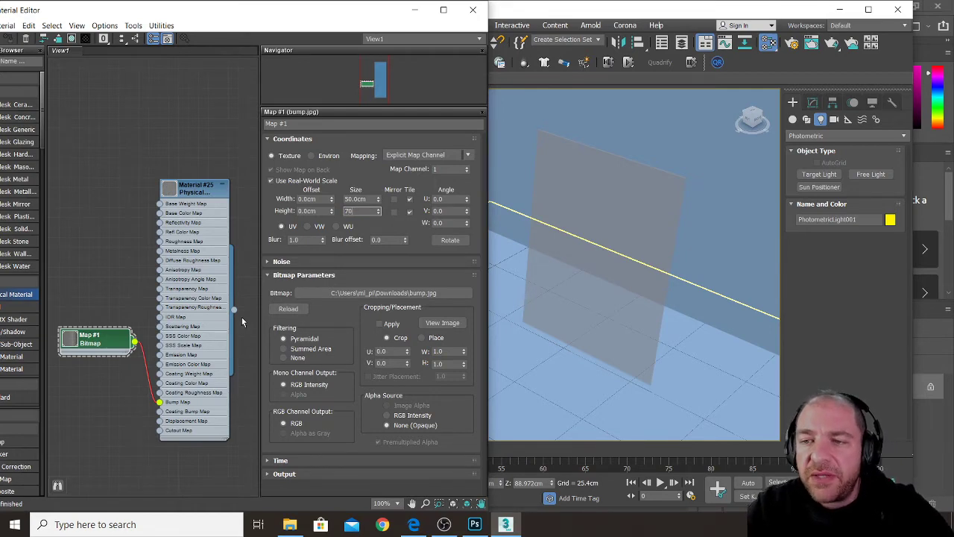
key(Return)
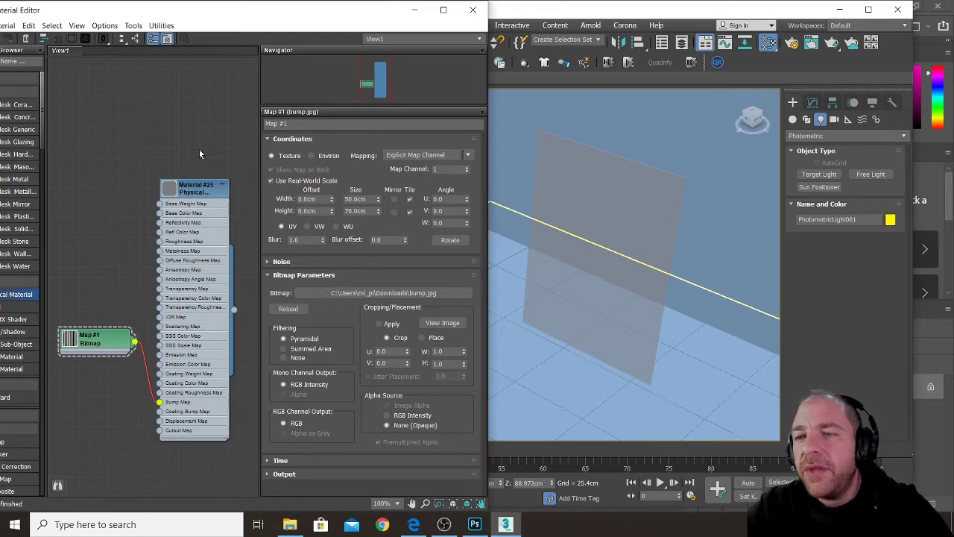
Step: Set the Physical Material's Bump Map amount to 1.5
double_click(190, 191)
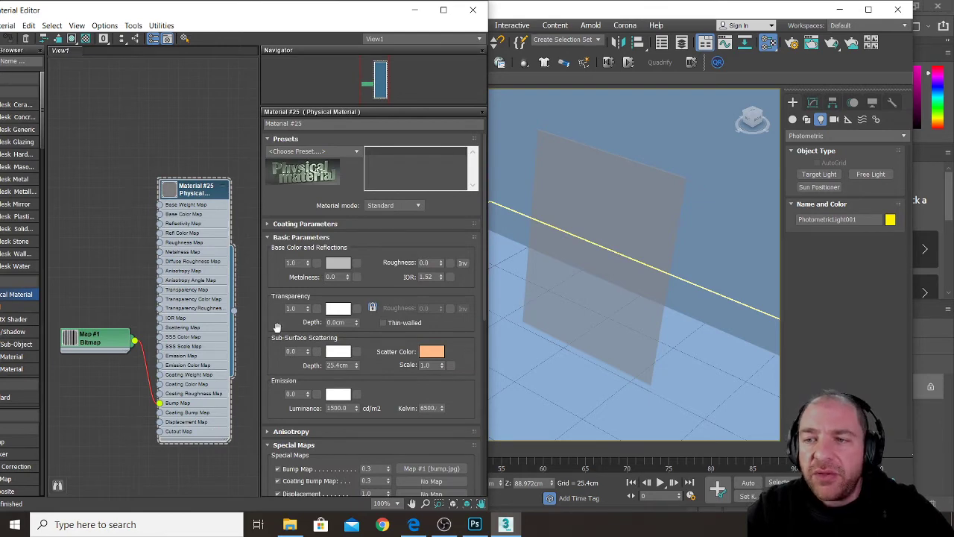
drag(278, 328, 282, 231)
scroll(282, 231, down, 3)
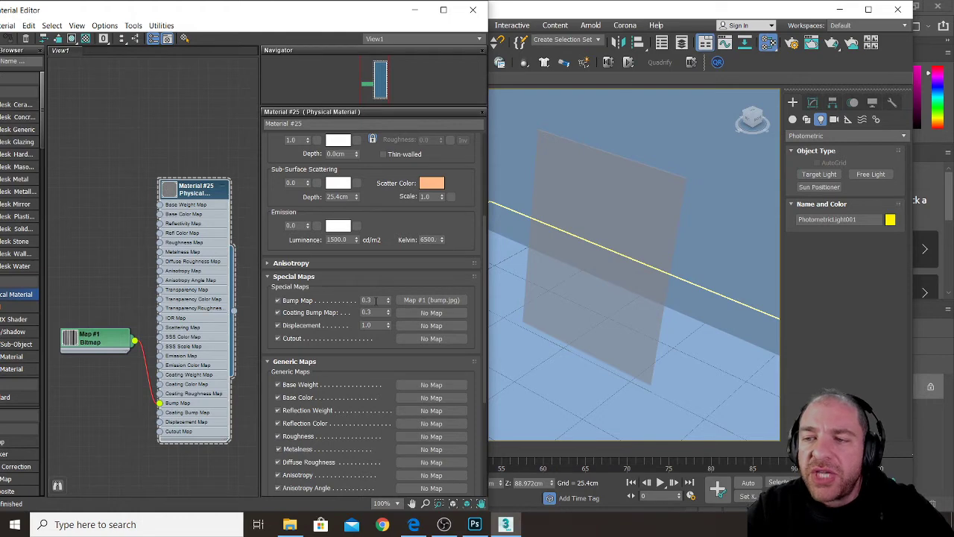
drag(364, 300, 379, 300)
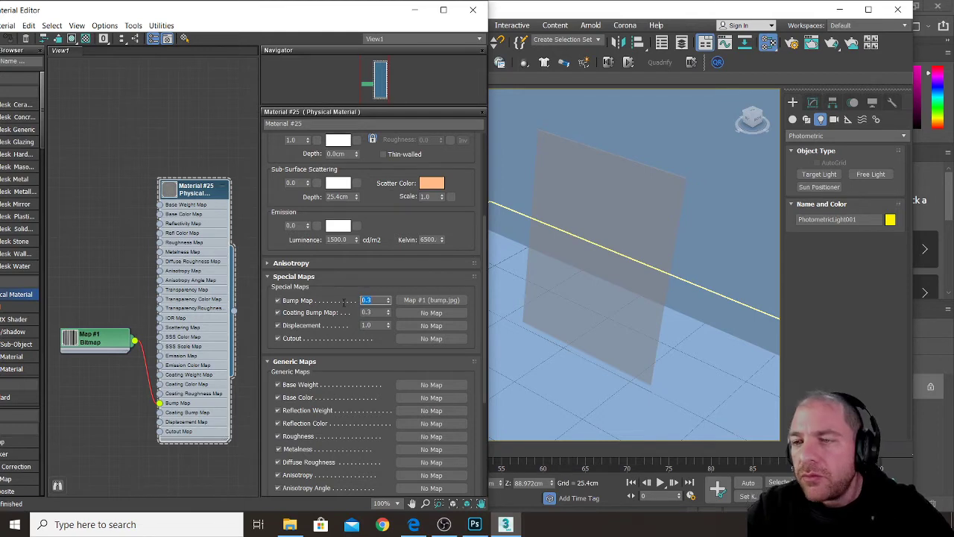
text(1.5)
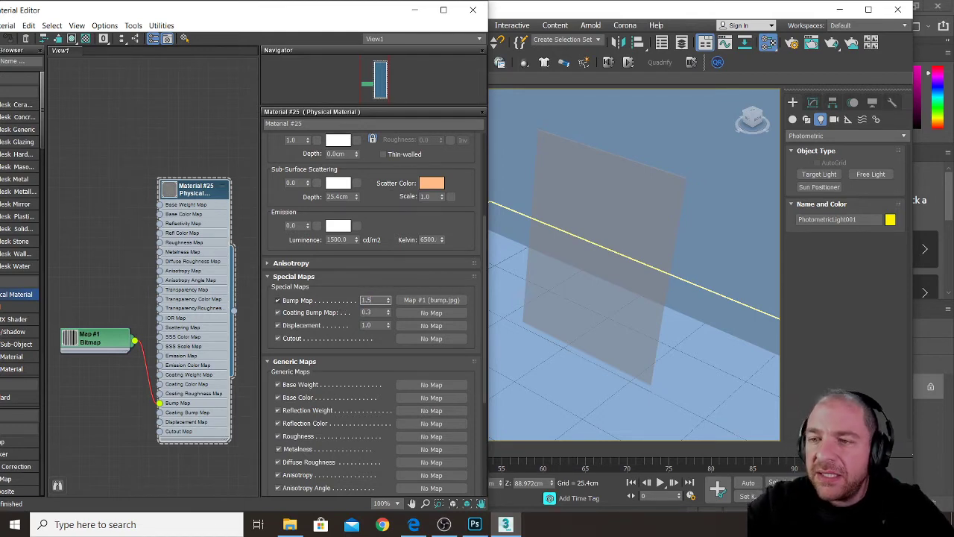
key(Return)
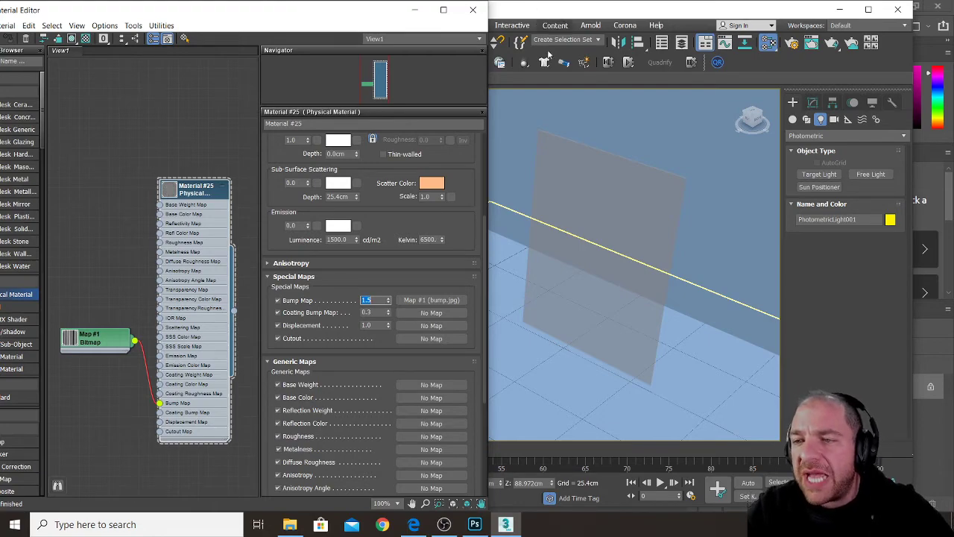
Step: Render a test of the glass panel in the perspective view, close the result and move the Slate Material Editor window lower
drag(388, 19, 254, 11)
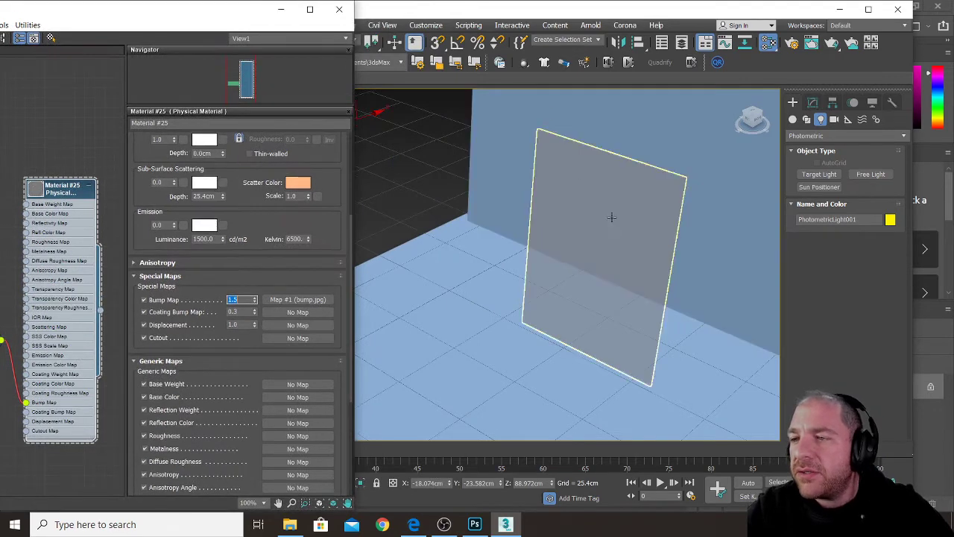
middle_drag(611, 216, 568, 213)
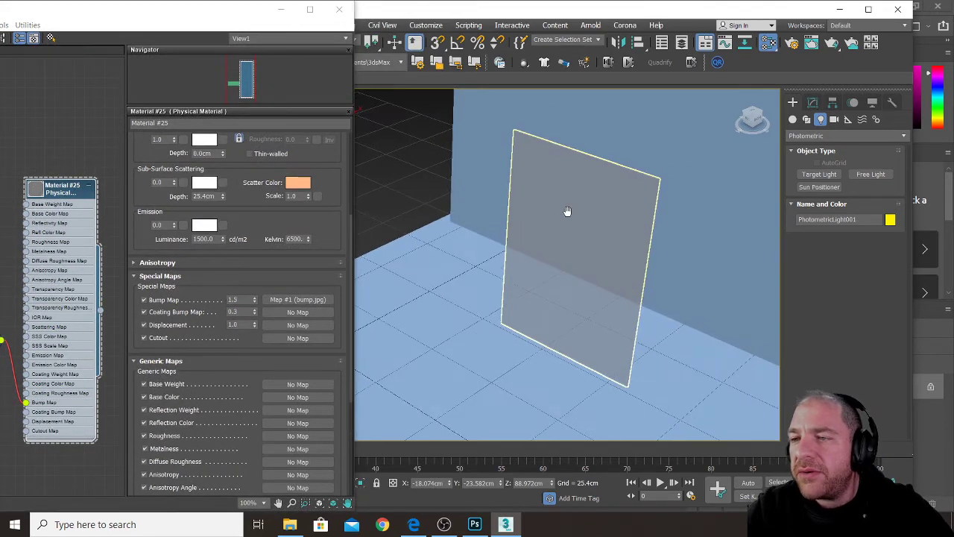
click(837, 46)
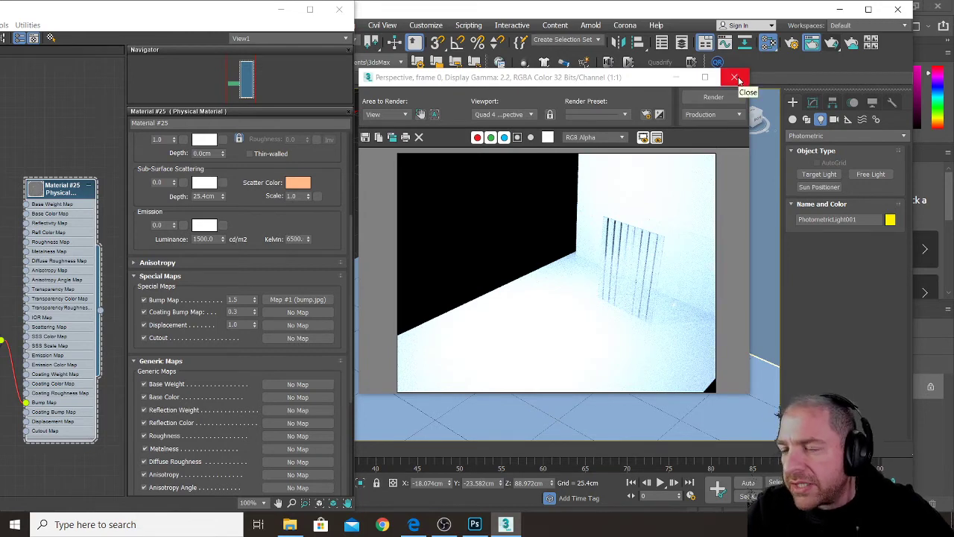
click(736, 77)
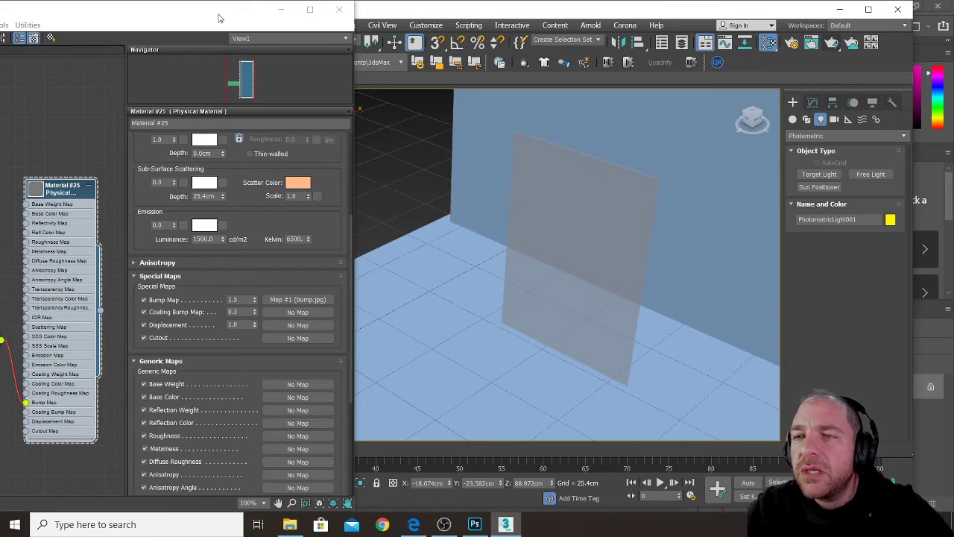
drag(219, 18, 222, 90)
click(339, 25)
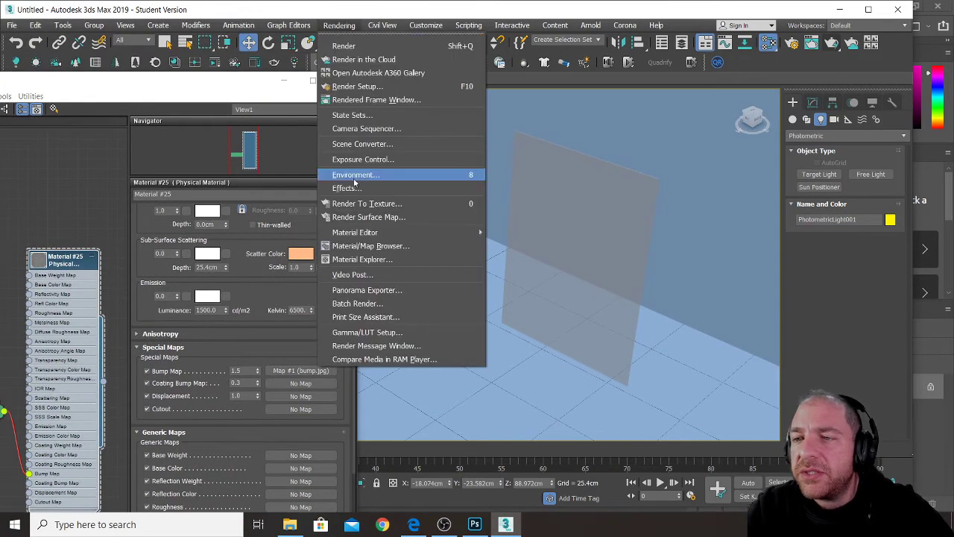
click(402, 91)
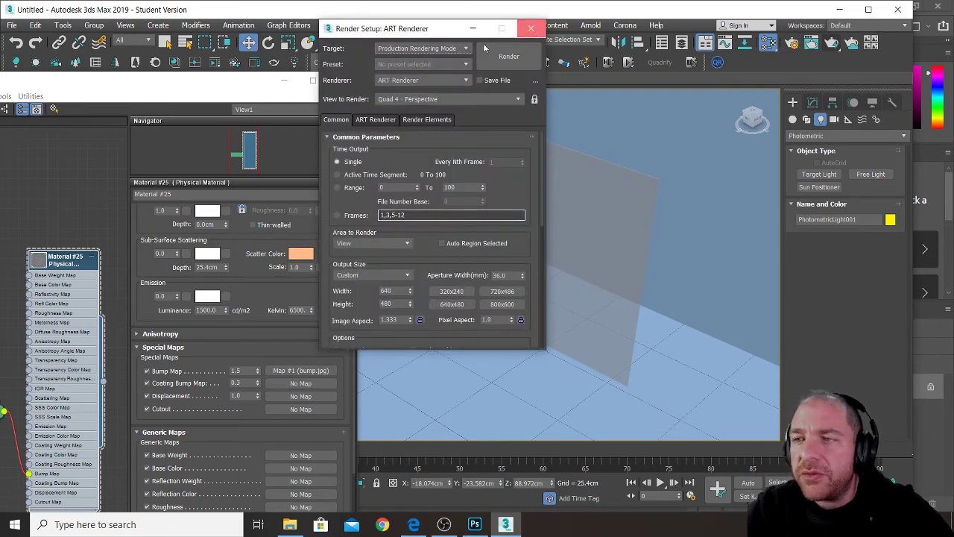
click(531, 28)
Step: Render an exposure preview and set the global Exposure Value of the Physical Camera Exposure Control to about 9 EV
click(346, 25)
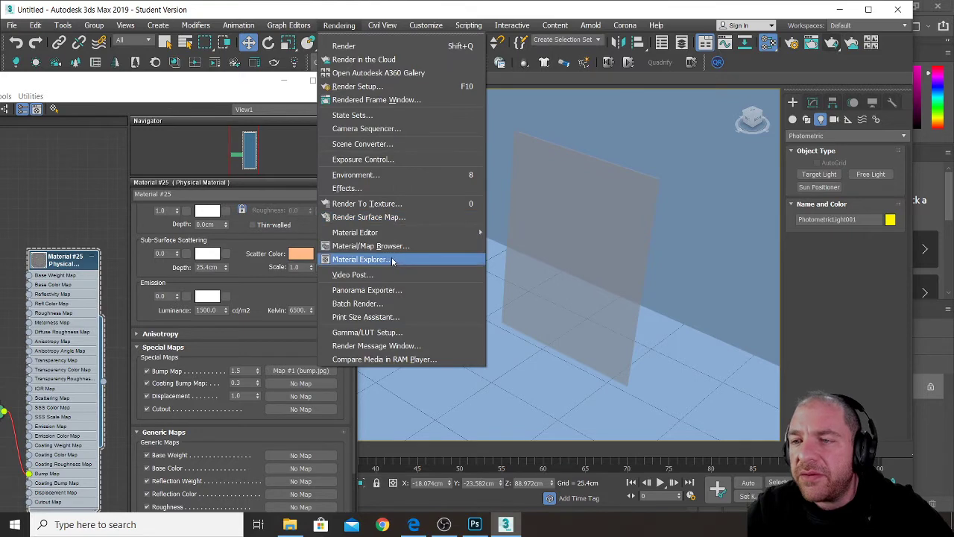
click(410, 159)
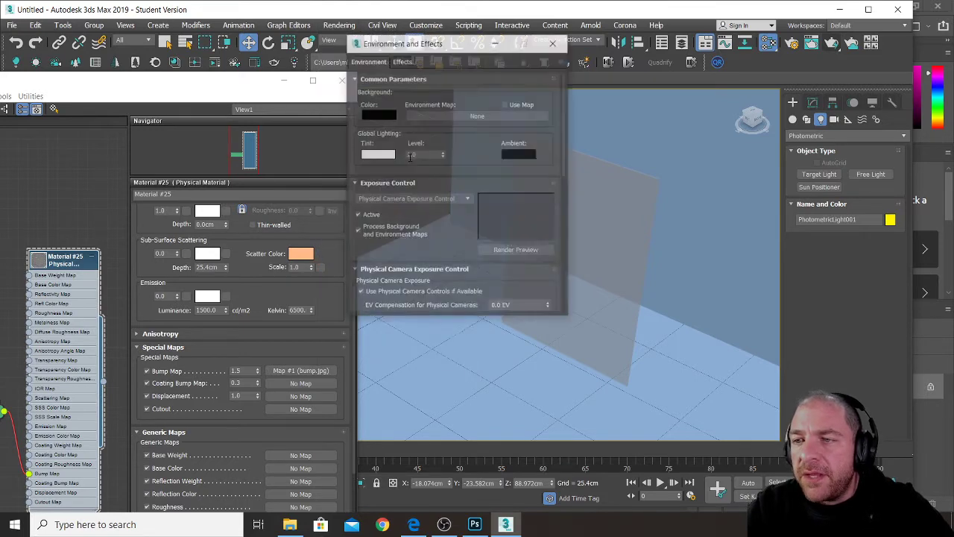
scroll(456, 243, down, 2)
click(516, 198)
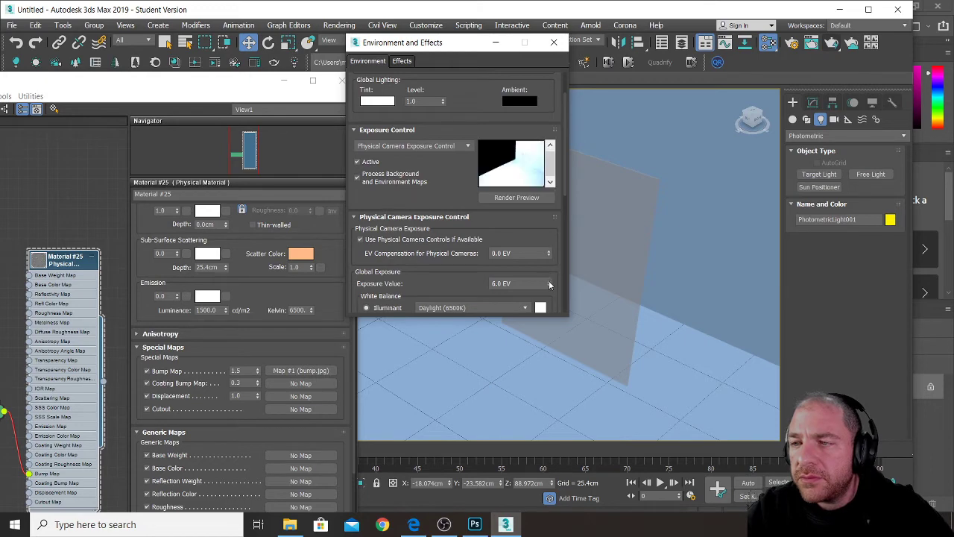
drag(549, 284, 552, 243)
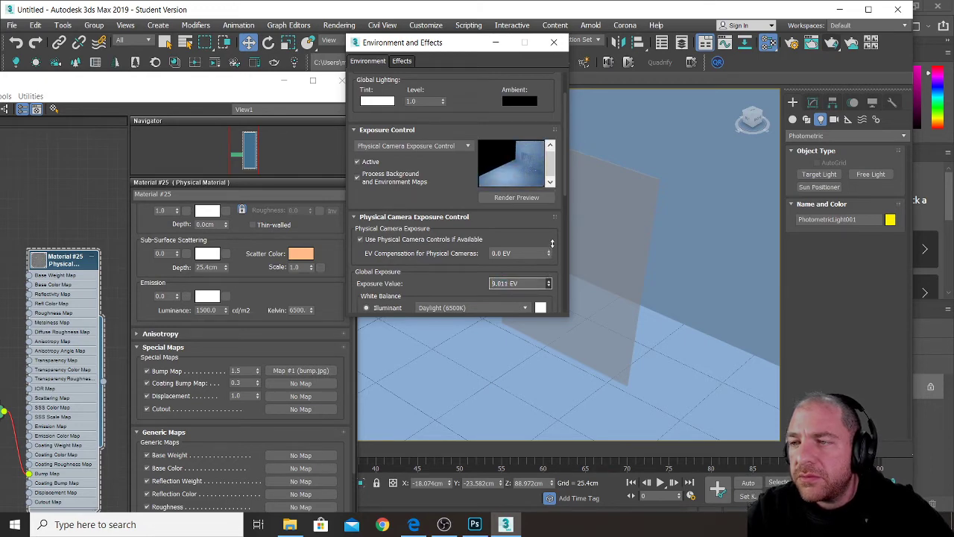
click(553, 43)
Step: Render a closer perspective view of the glass panel to check the exposure and ribs
scroll(585, 196, up, 3)
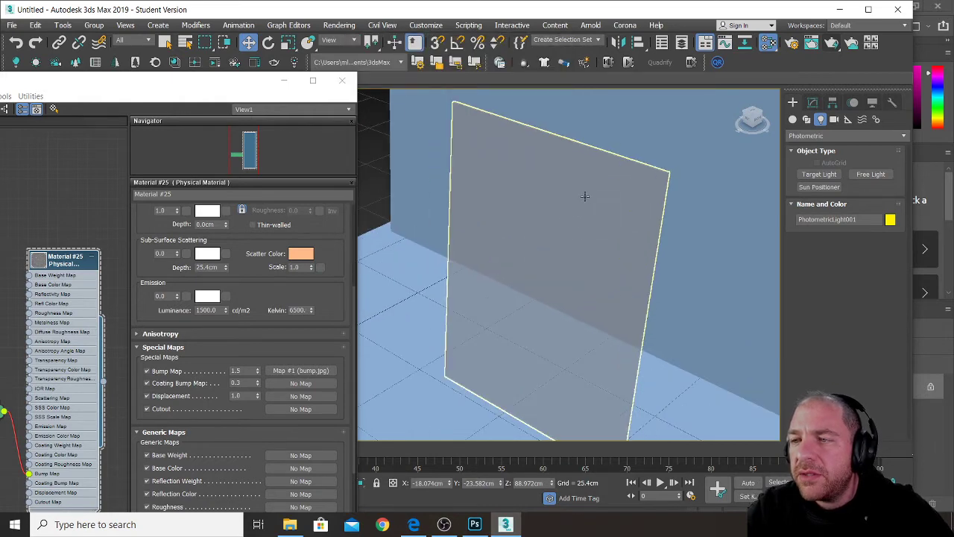
scroll(586, 196, up, 2)
click(831, 42)
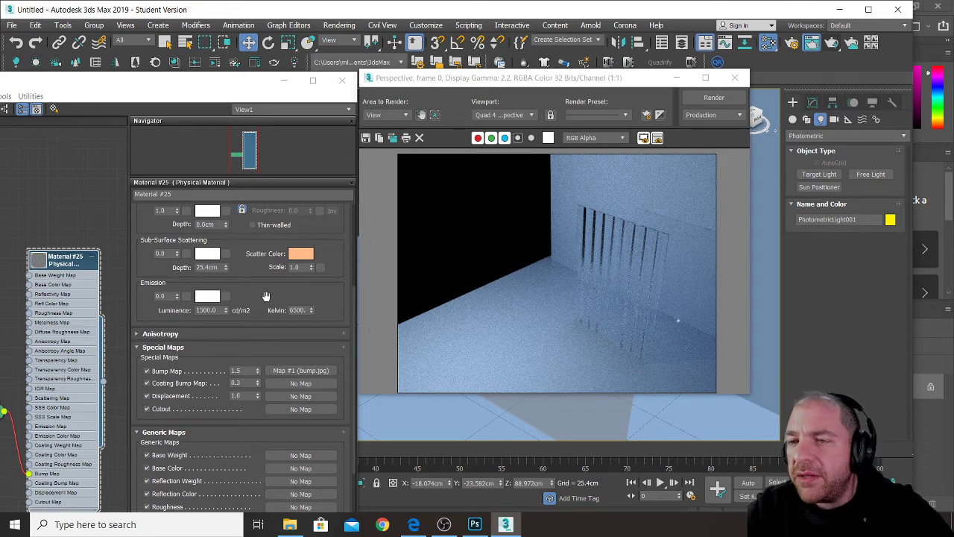
Step: Set the real-world width of the striped bump bitmap to 25 cm
scroll(251, 274, up, 4)
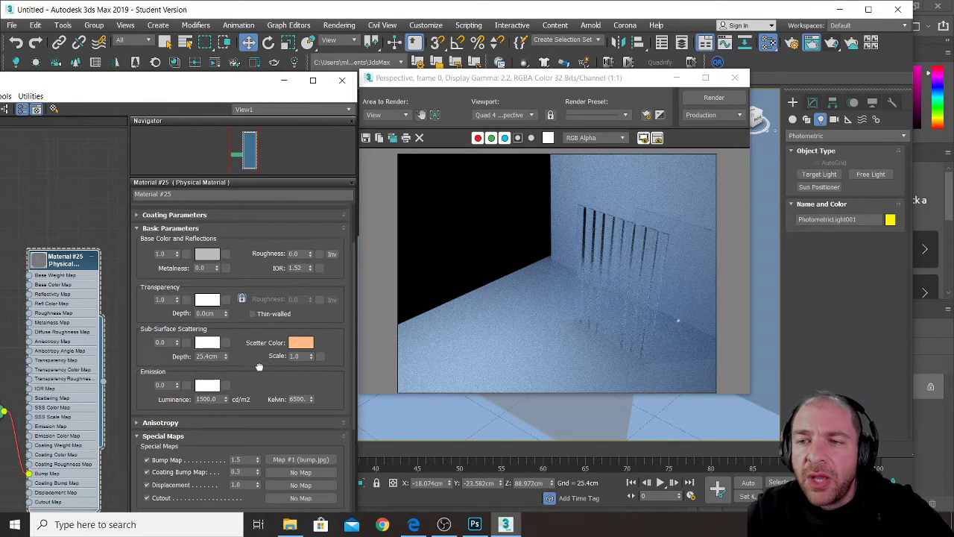
scroll(258, 366, up, 3)
scroll(257, 372, down, 5)
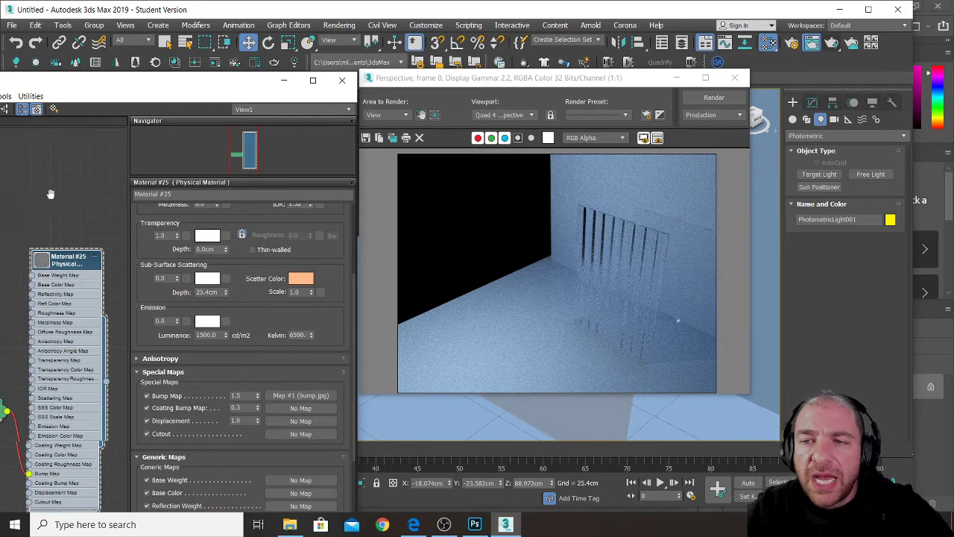
middle_drag(50, 194, 139, 132)
double_click(62, 354)
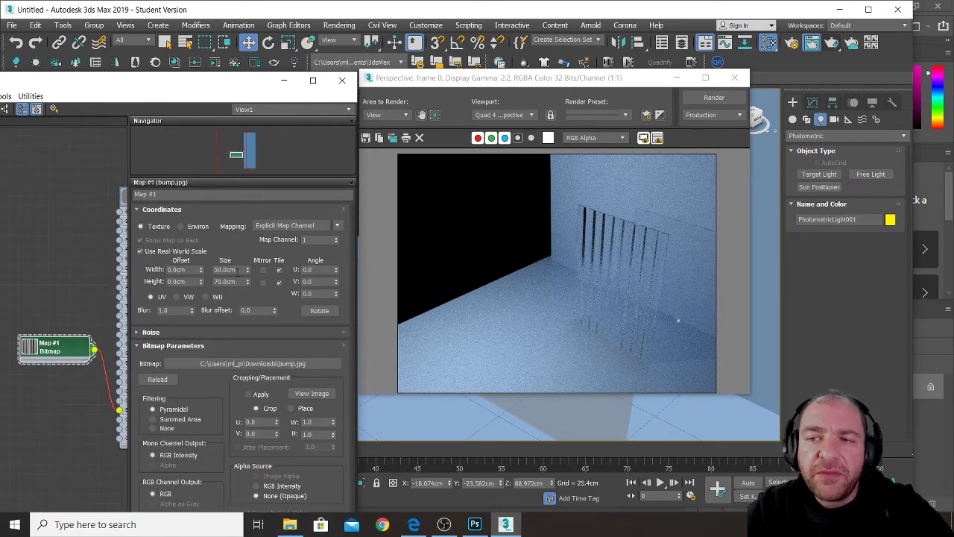
double_click(225, 269)
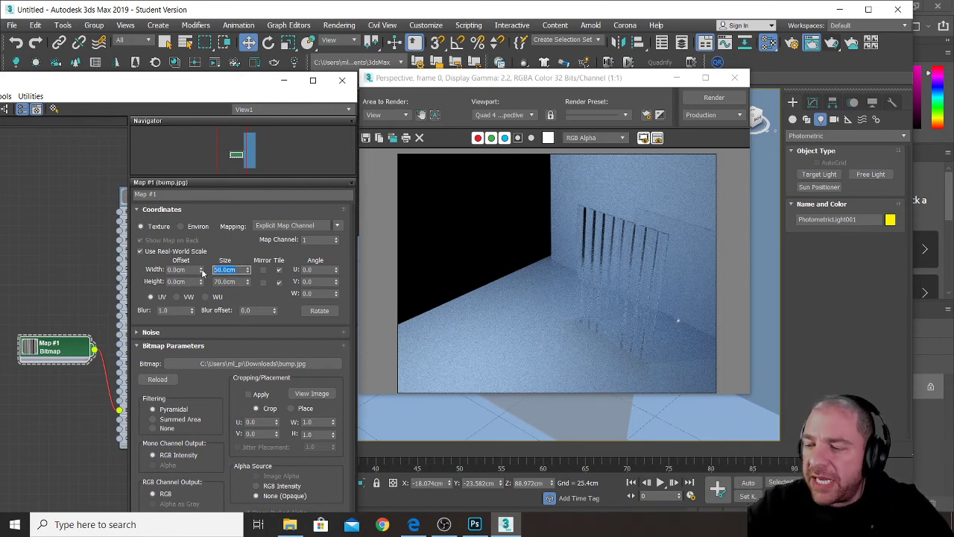
text(25)
key(Return)
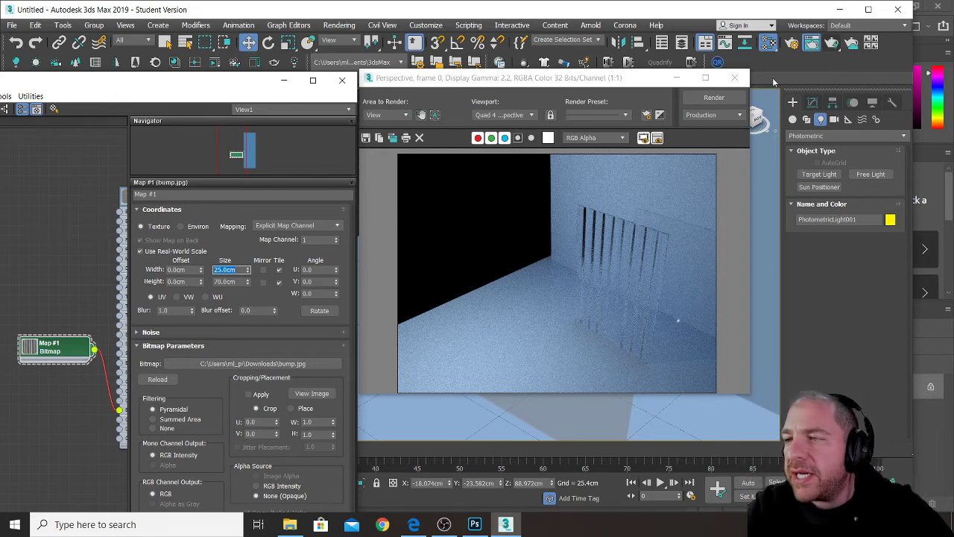
Step: Render the panel from the current angle, close the result and render it again from a nearly frontal angle
click(835, 45)
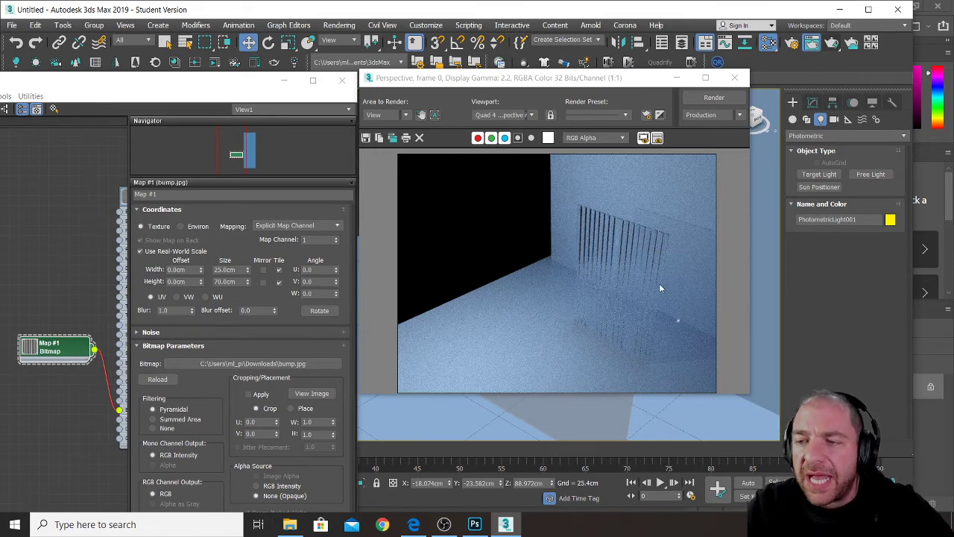
click(735, 81)
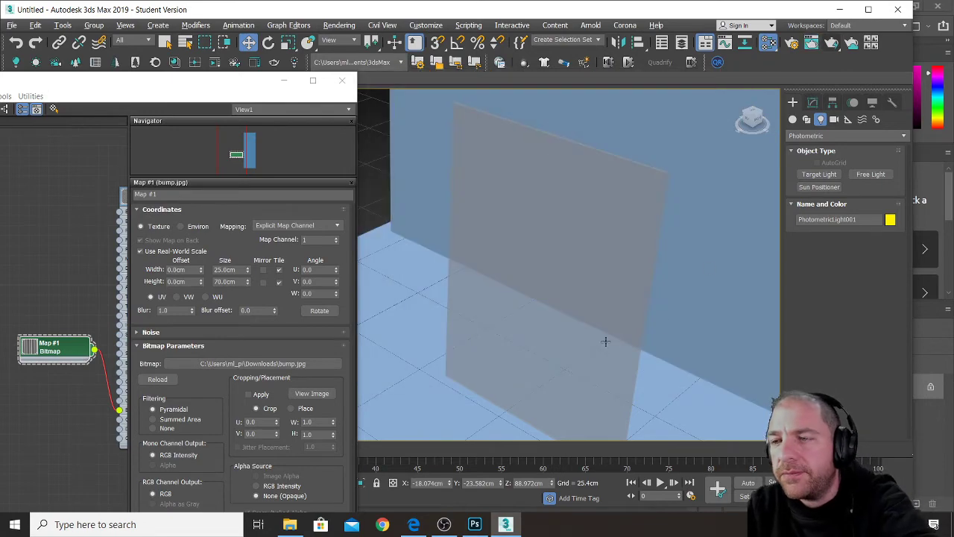
scroll(622, 316, up, 5)
scroll(663, 298, down, 5)
alt+middle_drag(663, 298, 592, 252)
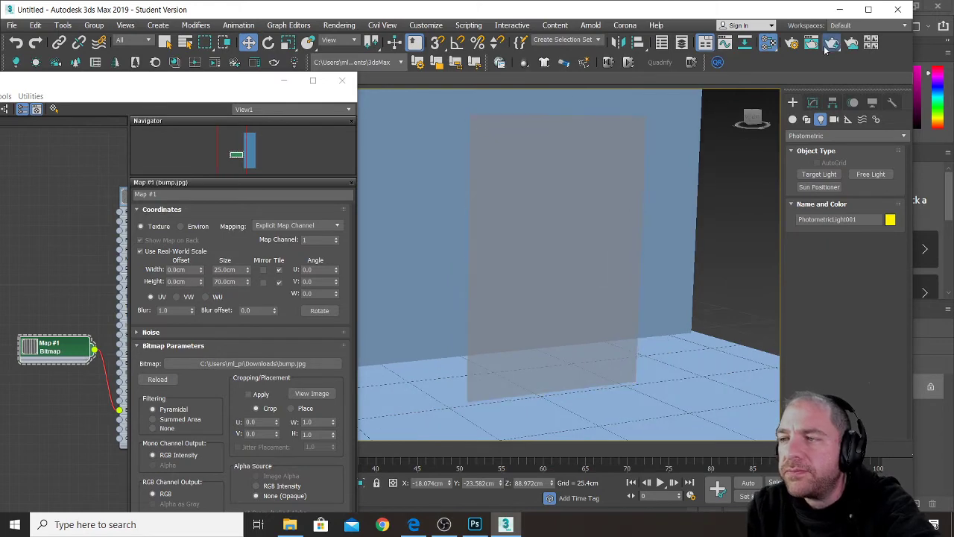
click(829, 44)
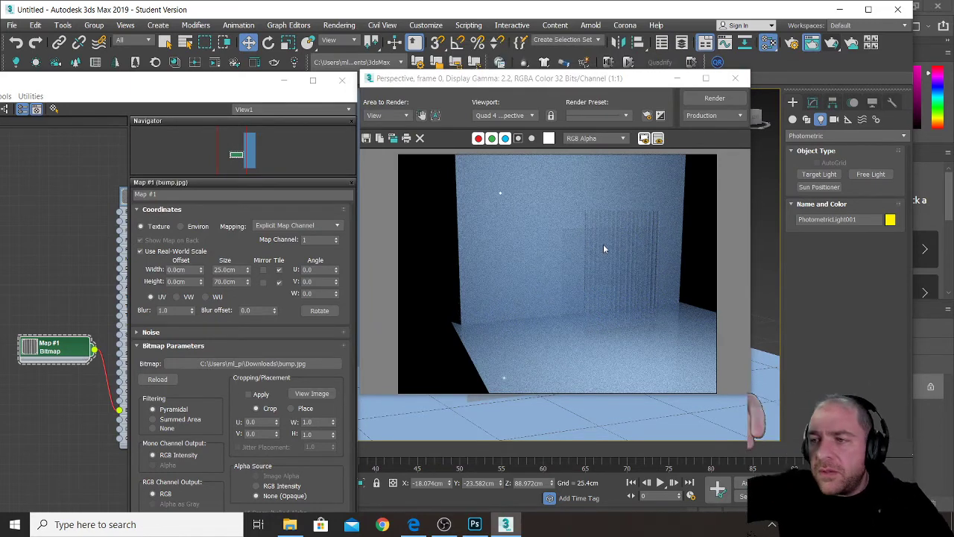
Step: Switch to Photoshop, select the whole bump.jpg canvas and fill it with black
click(476, 526)
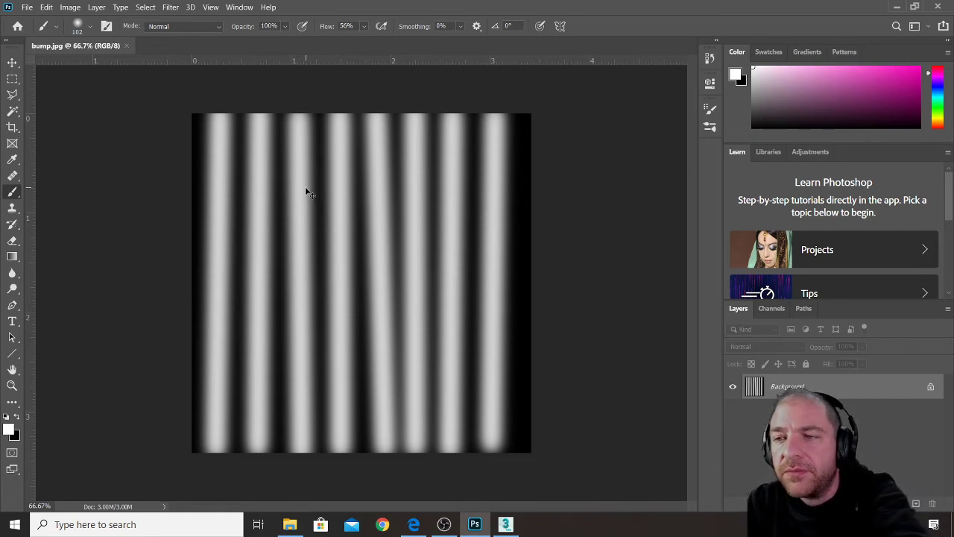
key(ctrl+a)
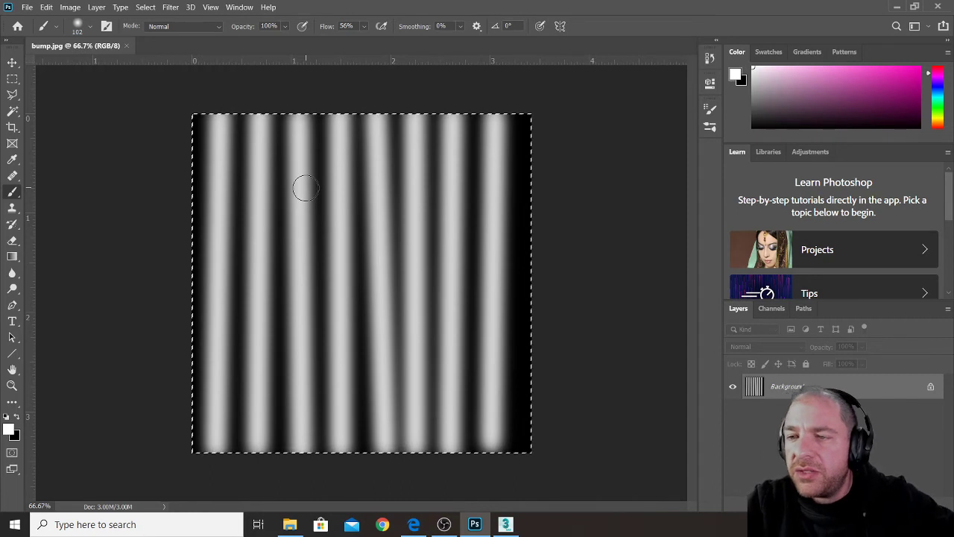
key(shift+F5)
click(574, 158)
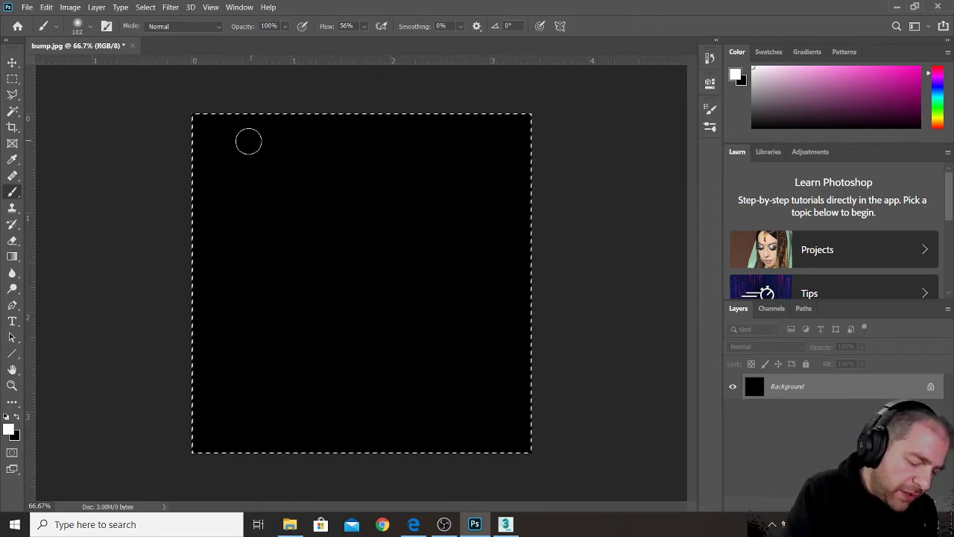
Step: Paint short wavy white strokes and dots with the soft Brush all over the black canvas and save bump.jpg
drag(255, 138, 227, 194)
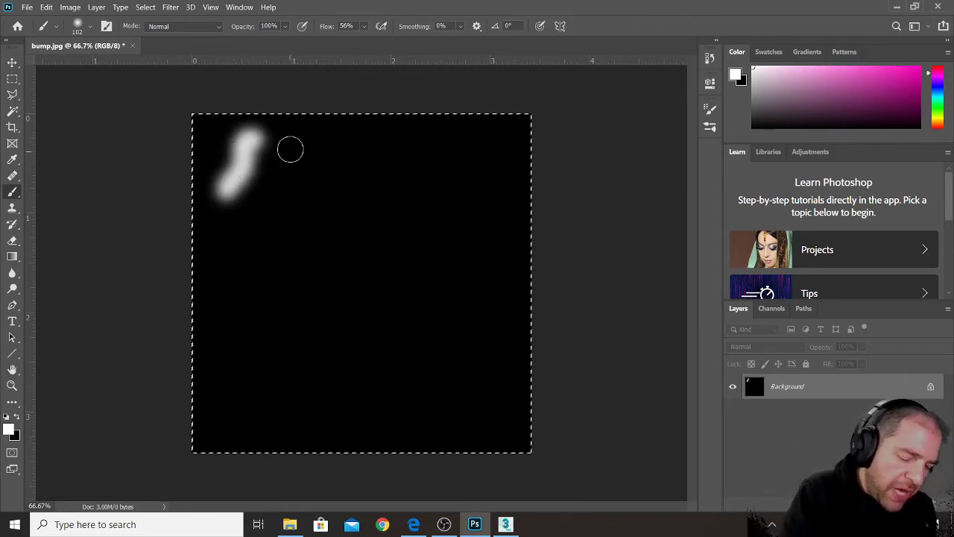
mouse_move(290, 144)
mouse_down()
mouse_move(275, 164)
mouse_move(270, 211)
mouse_move(238, 237)
mouse_up()
drag(315, 169, 326, 167)
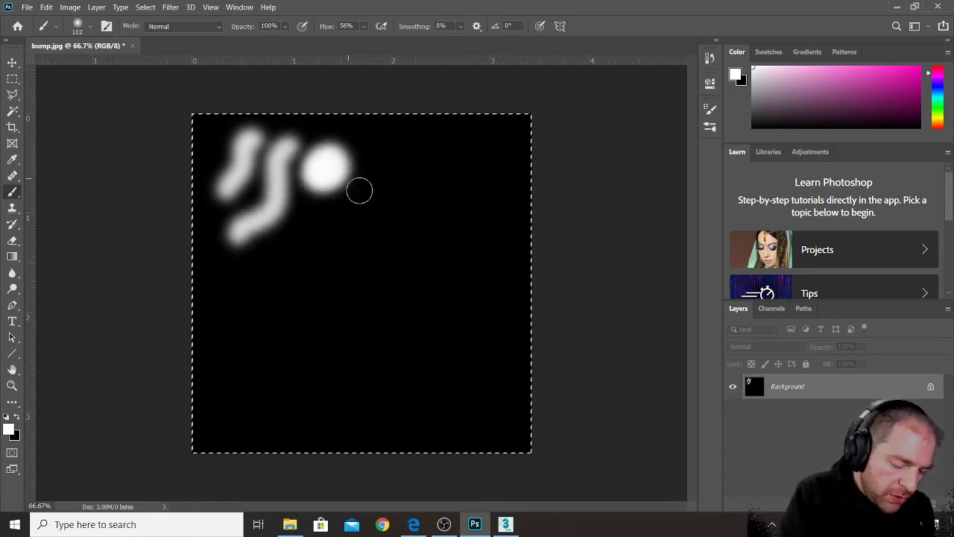
mouse_move(328, 211)
mouse_down()
mouse_move(298, 231)
mouse_move(334, 286)
mouse_move(331, 329)
mouse_move(335, 238)
mouse_move(366, 249)
mouse_move(376, 175)
mouse_up()
mouse_move(397, 144)
mouse_down()
mouse_move(426, 239)
mouse_move(403, 152)
mouse_up()
mouse_move(475, 135)
mouse_down()
mouse_move(451, 195)
mouse_move(477, 133)
mouse_up()
mouse_move(503, 175)
mouse_down()
mouse_move(453, 258)
mouse_move(462, 272)
mouse_move(503, 196)
mouse_up()
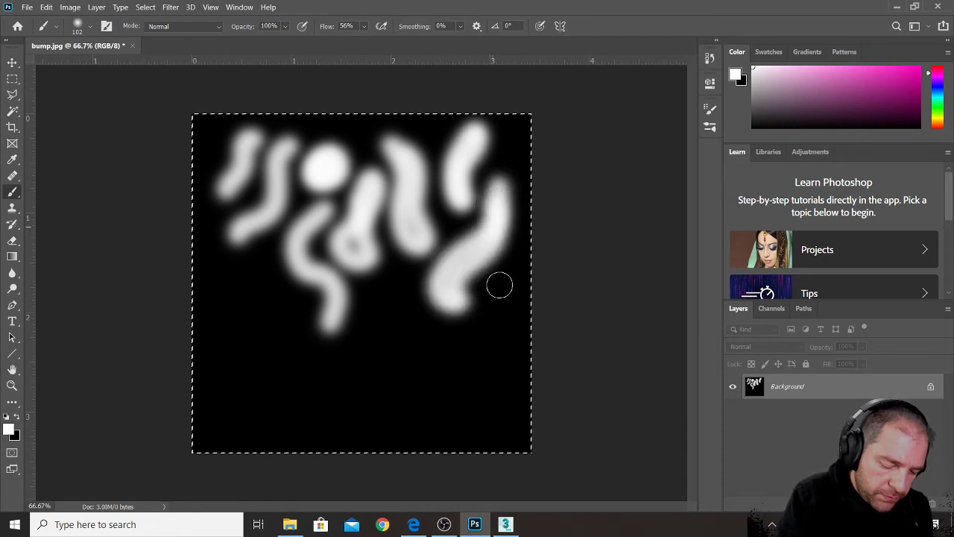
mouse_move(504, 295)
mouse_down()
mouse_move(472, 336)
mouse_move(503, 295)
mouse_up()
mouse_move(399, 300)
mouse_down()
mouse_move(409, 328)
mouse_move(397, 280)
mouse_up()
mouse_move(307, 209)
mouse_down()
mouse_move(298, 245)
mouse_move(322, 328)
mouse_up()
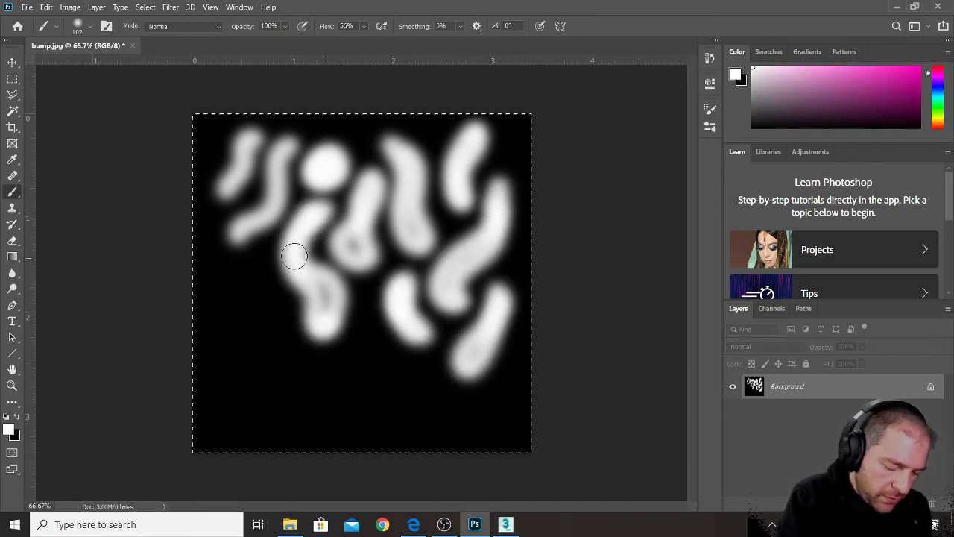
mouse_move(262, 222)
mouse_down()
mouse_move(251, 249)
mouse_move(233, 250)
mouse_up()
mouse_move(262, 294)
mouse_down()
mouse_move(254, 358)
mouse_move(253, 296)
mouse_move(215, 299)
mouse_up()
mouse_move(262, 344)
mouse_down()
mouse_move(264, 392)
mouse_move(283, 362)
mouse_move(326, 381)
mouse_move(366, 335)
mouse_move(350, 358)
mouse_up()
mouse_move(411, 366)
mouse_down()
mouse_move(432, 401)
mouse_move(410, 393)
mouse_move(351, 420)
mouse_move(376, 430)
mouse_up()
drag(305, 426, 305, 427)
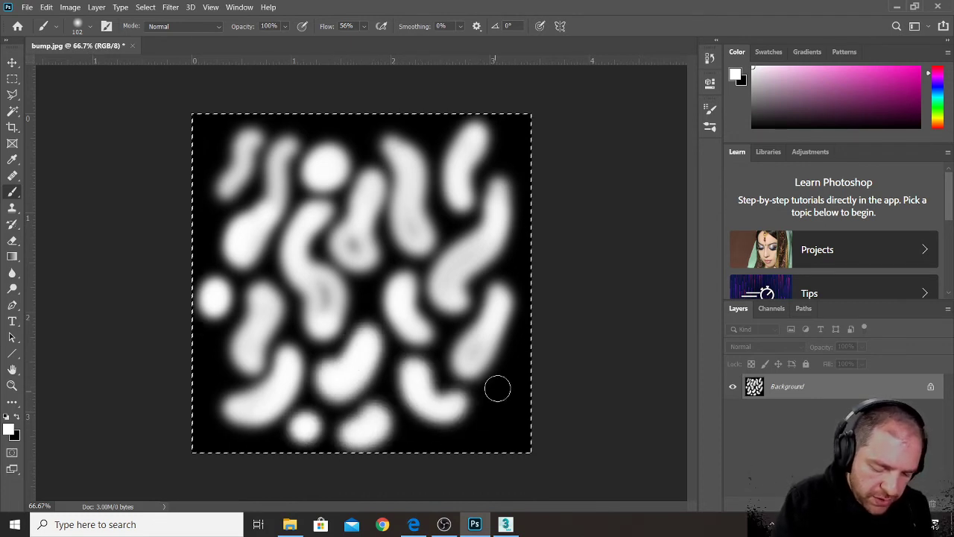
drag(497, 388, 503, 400)
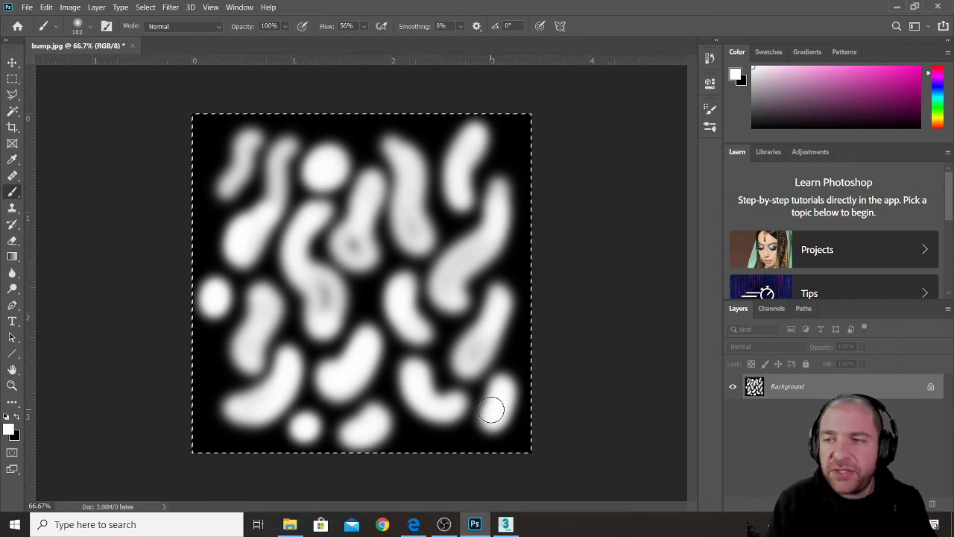
drag(314, 307, 327, 272)
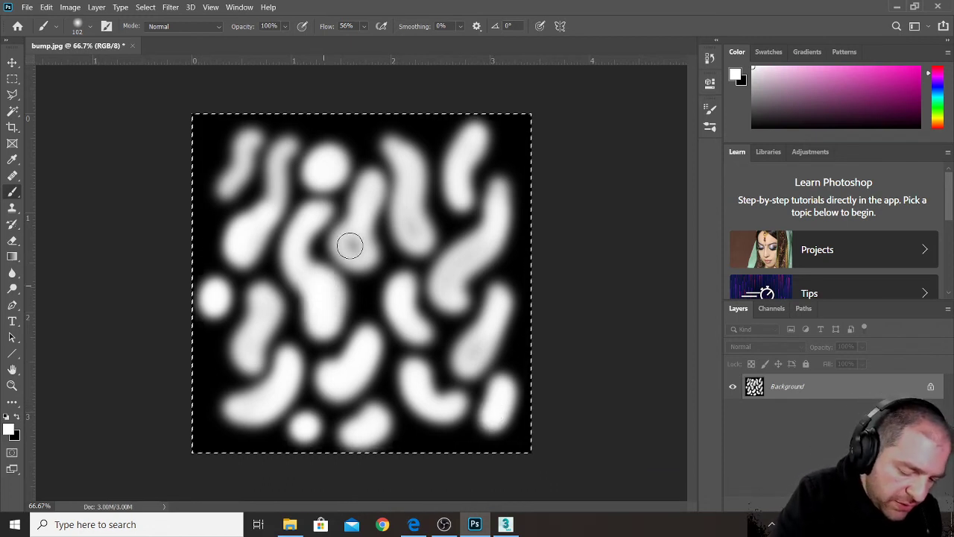
mouse_move(355, 226)
mouse_down()
mouse_move(368, 206)
mouse_move(410, 192)
mouse_up()
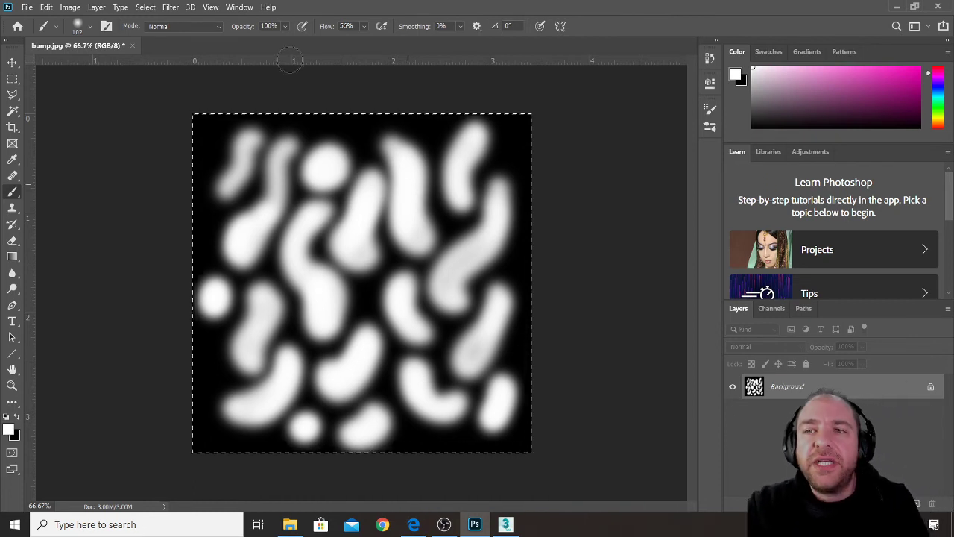
click(27, 7)
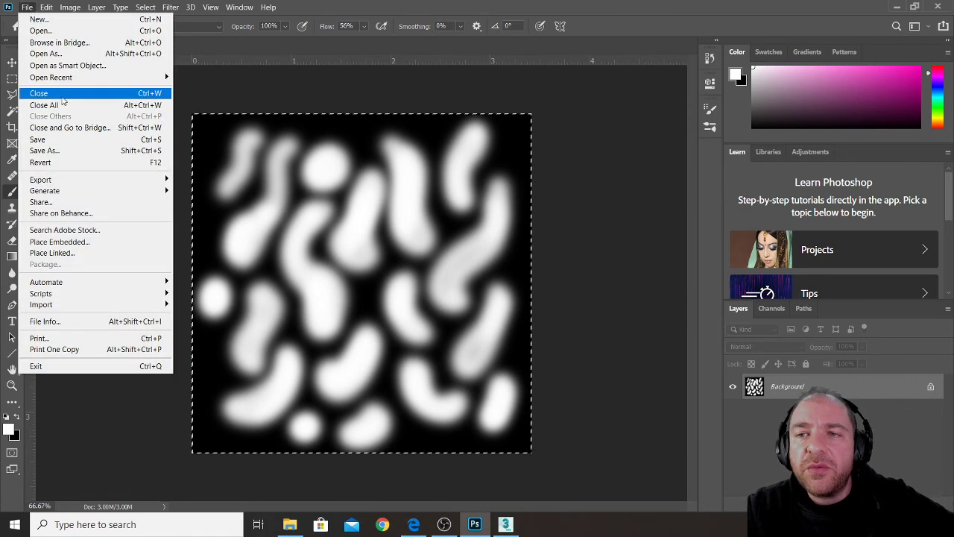
click(67, 141)
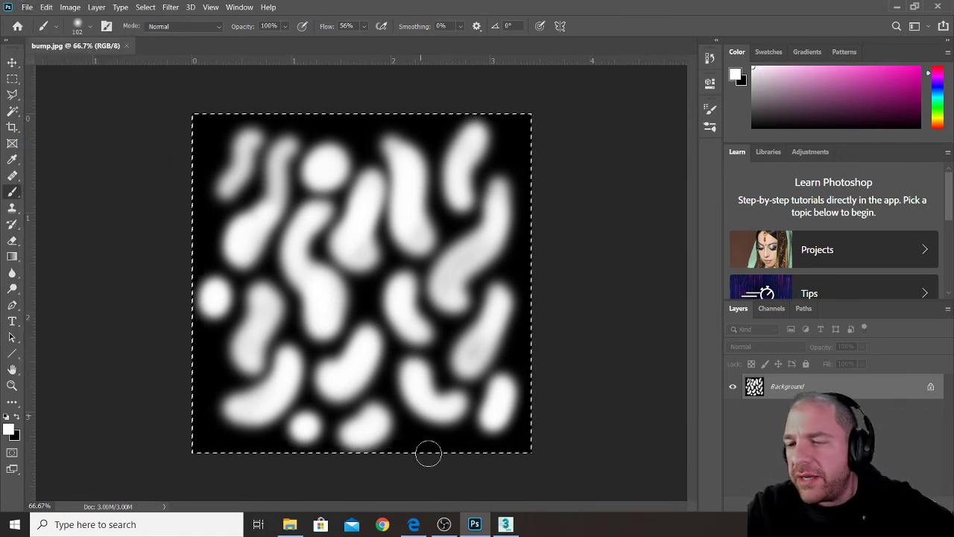
Step: Switch back to 3ds Max, close the old render and render a close frontal view of the panel with the new pattern
click(507, 526)
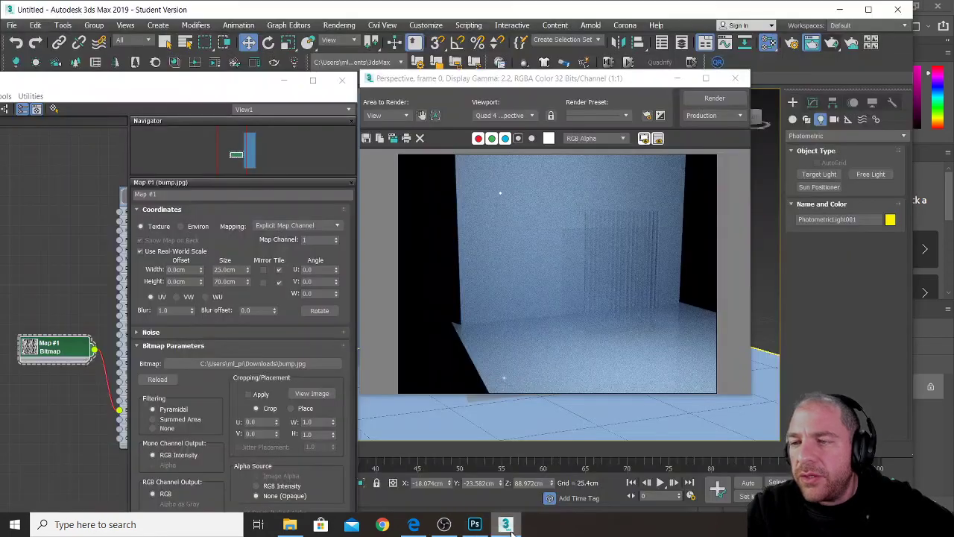
click(735, 78)
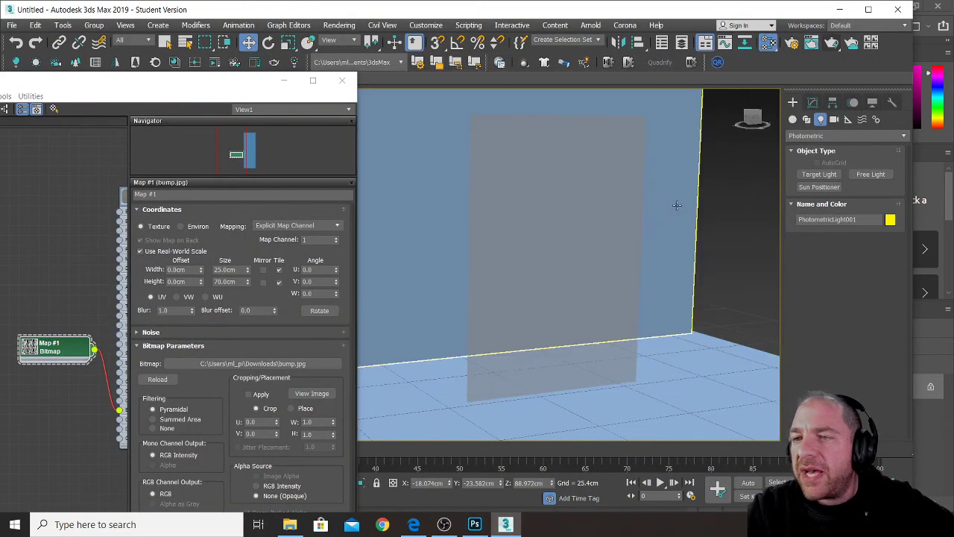
scroll(643, 221, up, 3)
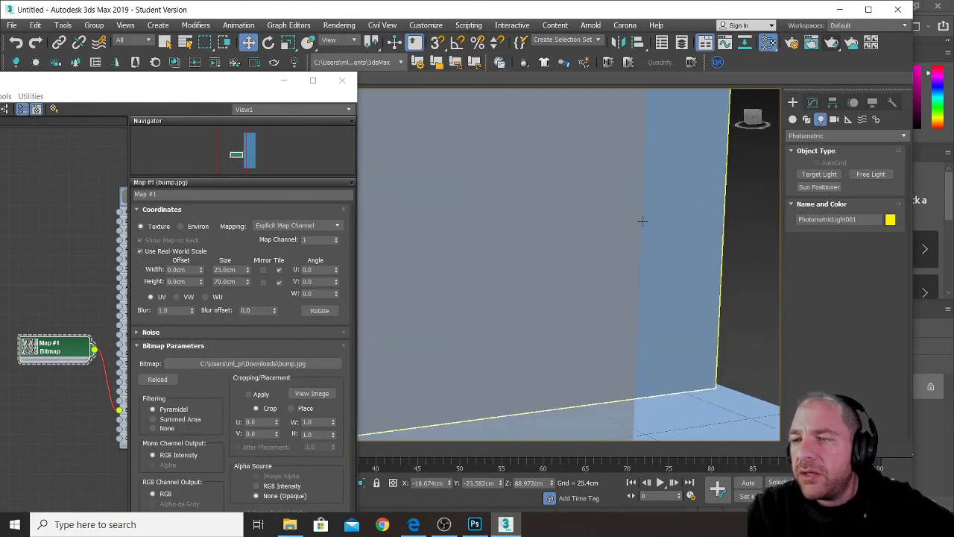
click(836, 45)
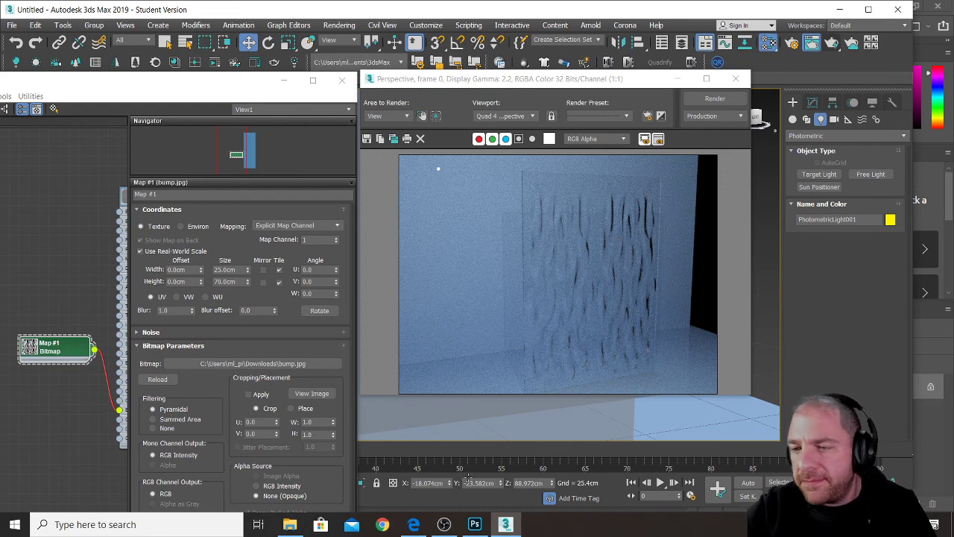
click(444, 524)
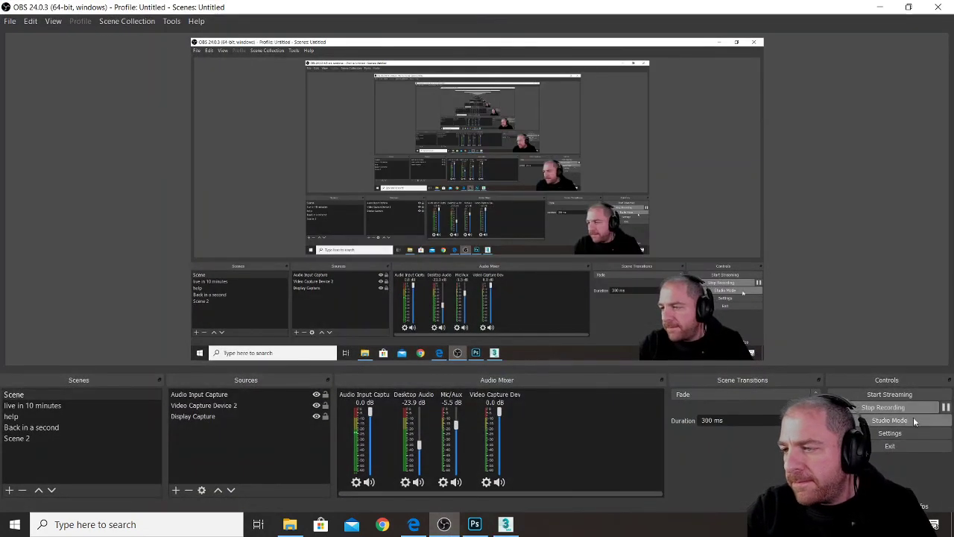